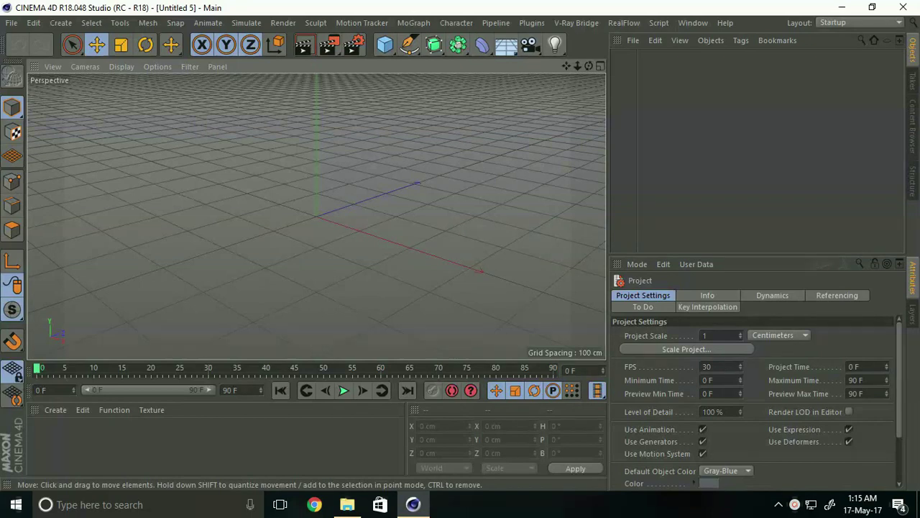
Add a cube and size it to X 100, Y 0.2, Z 150 cm
click(387, 52)
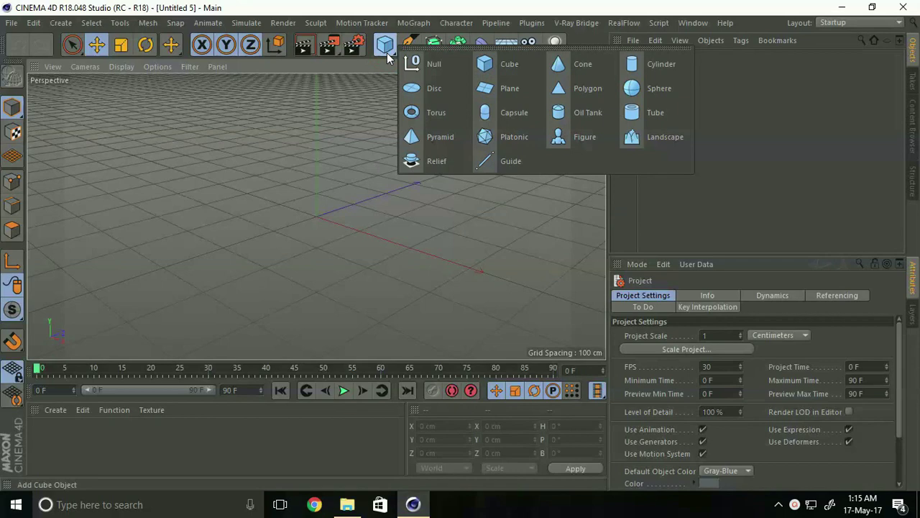
click(502, 66)
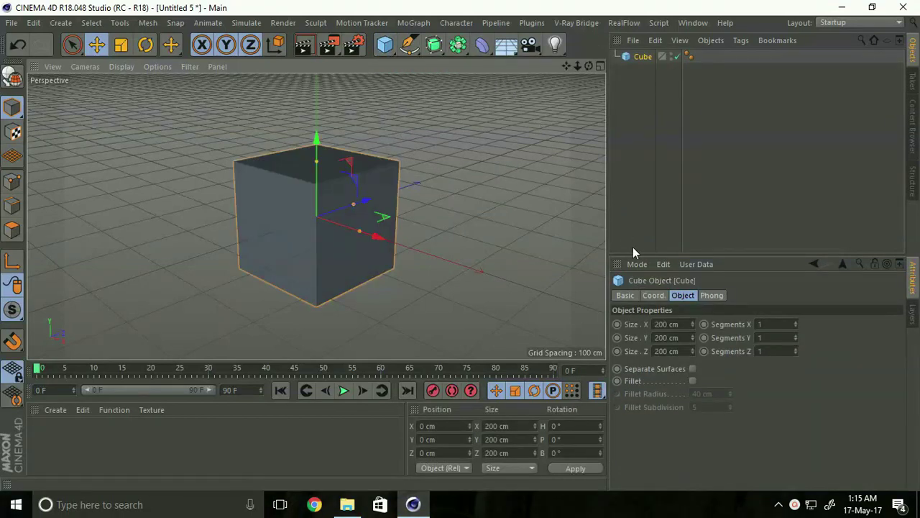
click(669, 324)
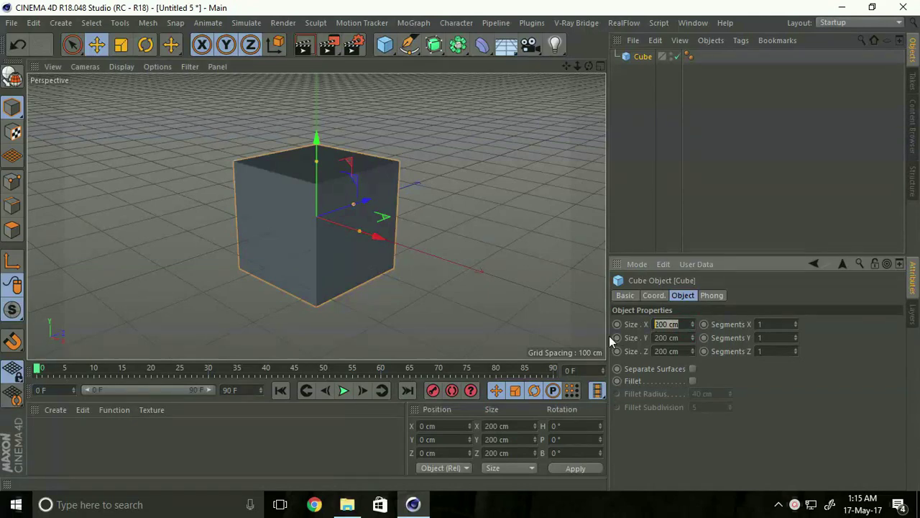
text(100)
key(Tab)
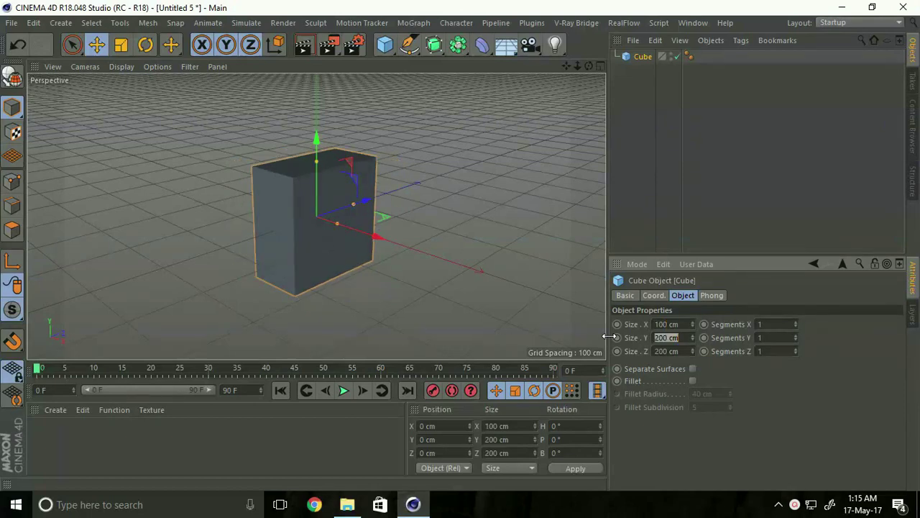
text(0.2)
key(Tab)
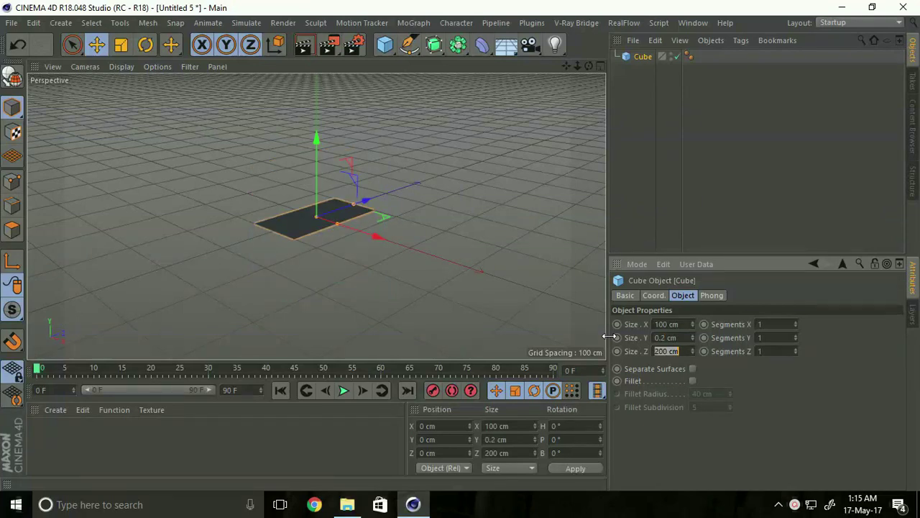
text(150)
key(Return)
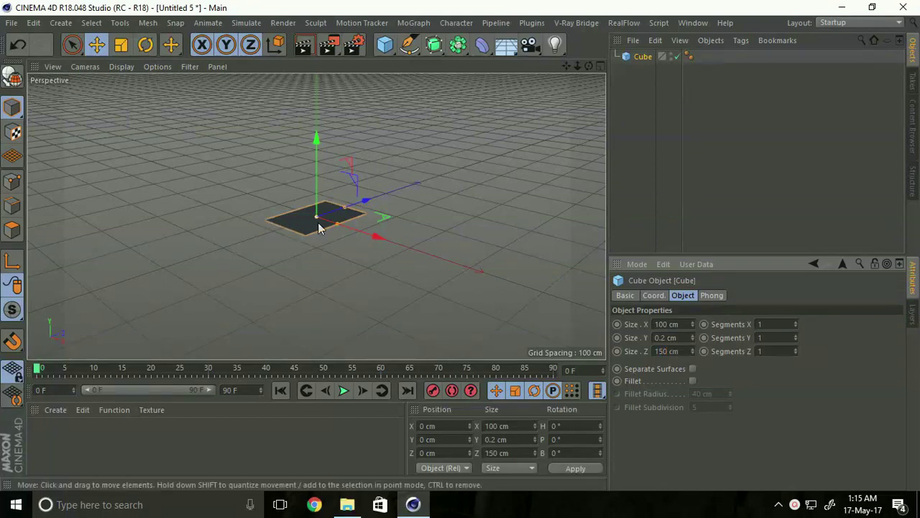
mouse_move(317, 222)
alt+mouse_down()
mouse_move(337, 217)
mouse_move(433, 278)
mouse_move(382, 256)
mouse_move(318, 190)
mouse_move(357, 183)
mouse_move(327, 263)
mouse_move(312, 229)
alt+mouse_up()
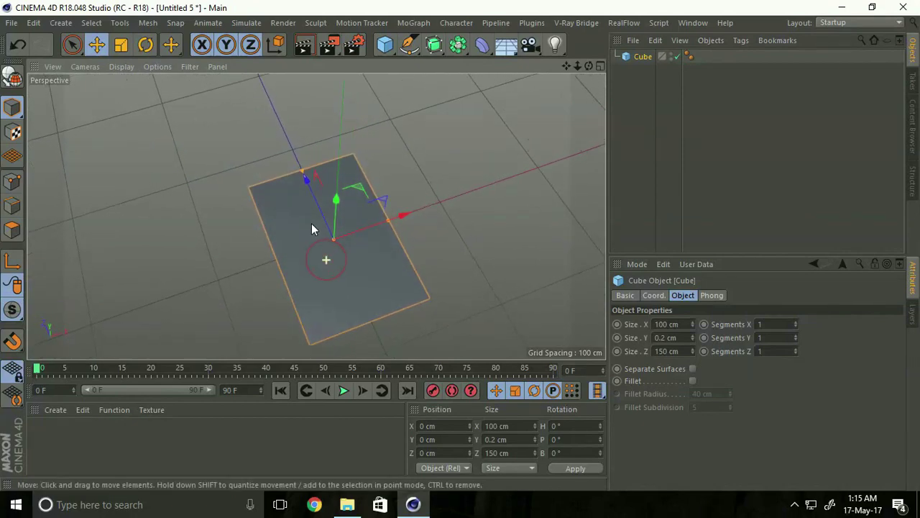
Create a new material Mat, show its Color settings, and open the card image folder
click(55, 410)
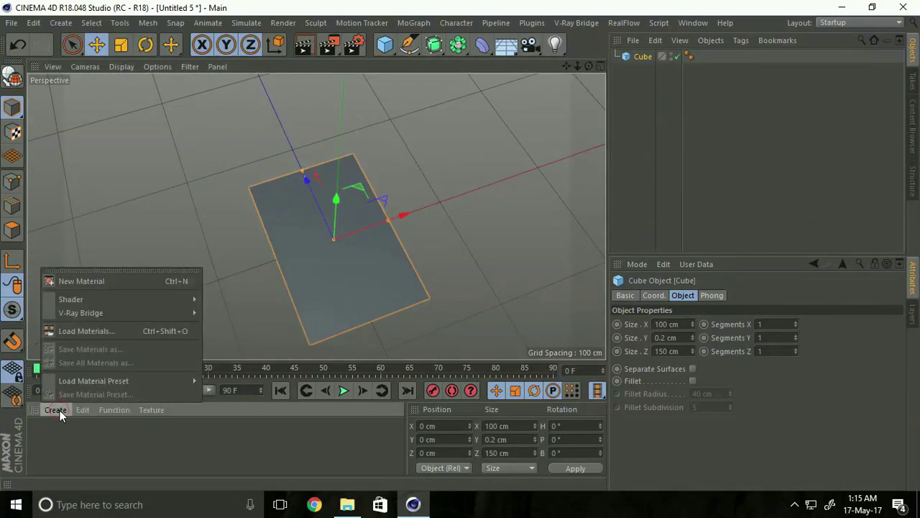
click(78, 285)
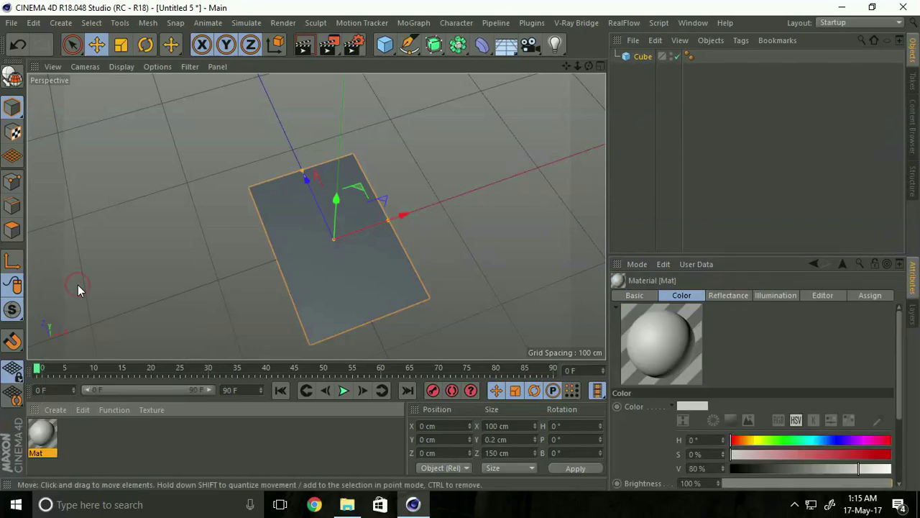
double_click(44, 434)
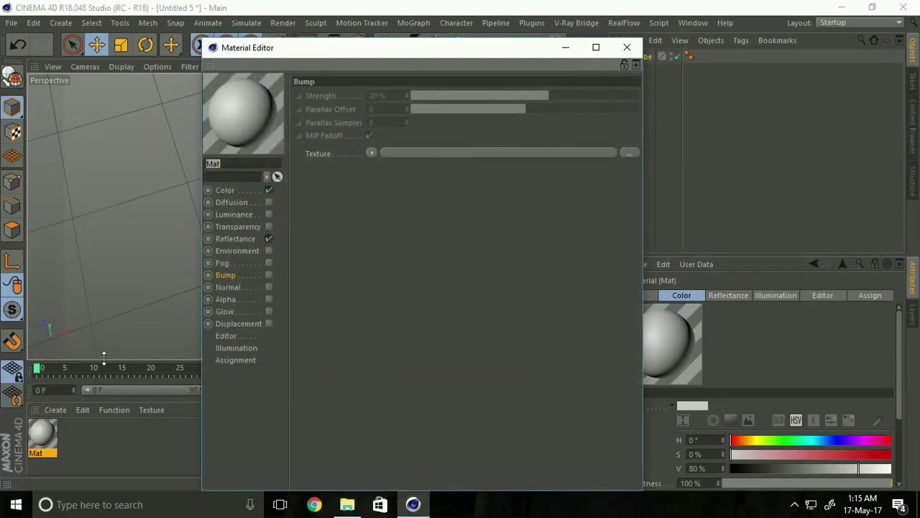
click(225, 191)
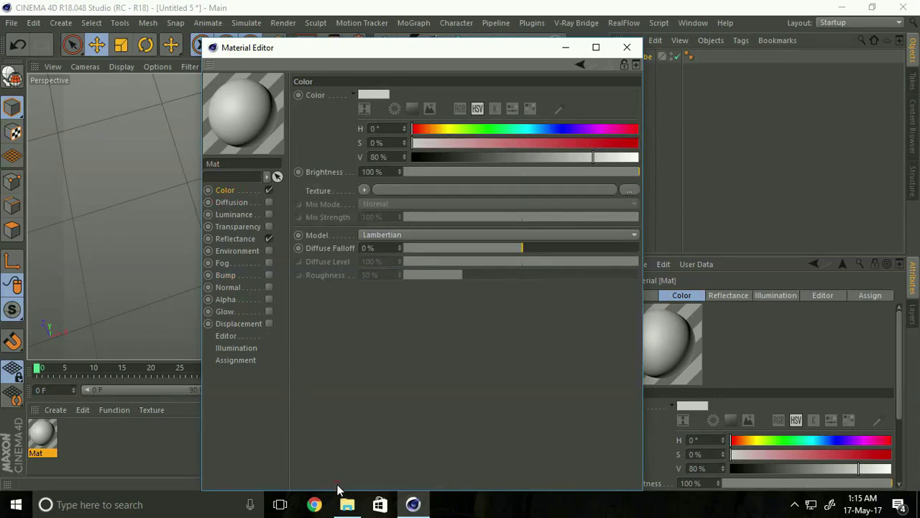
click(345, 502)
Preview the A CARD image in Windows Photo Viewer and browse the other card images
double_click(238, 175)
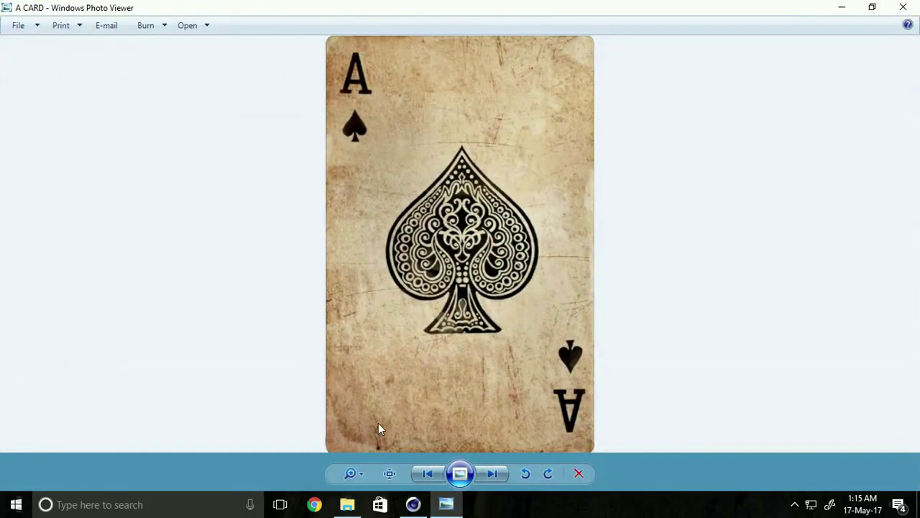
click(429, 474)
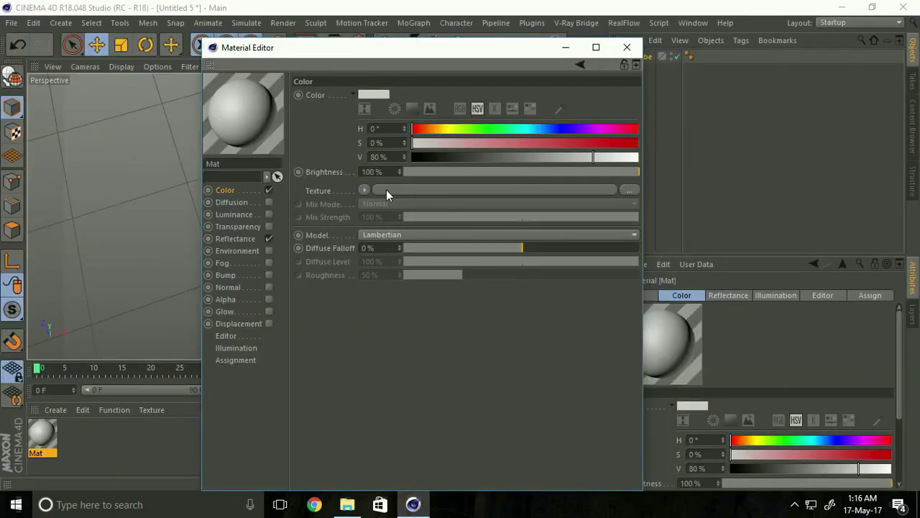
Load A CARD.png as Mat's Color texture without copying it to the project
click(630, 189)
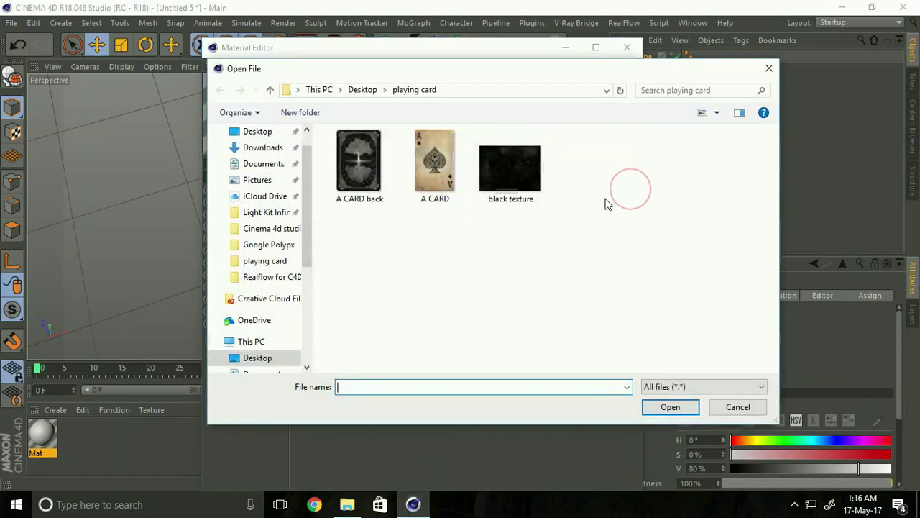
click(438, 178)
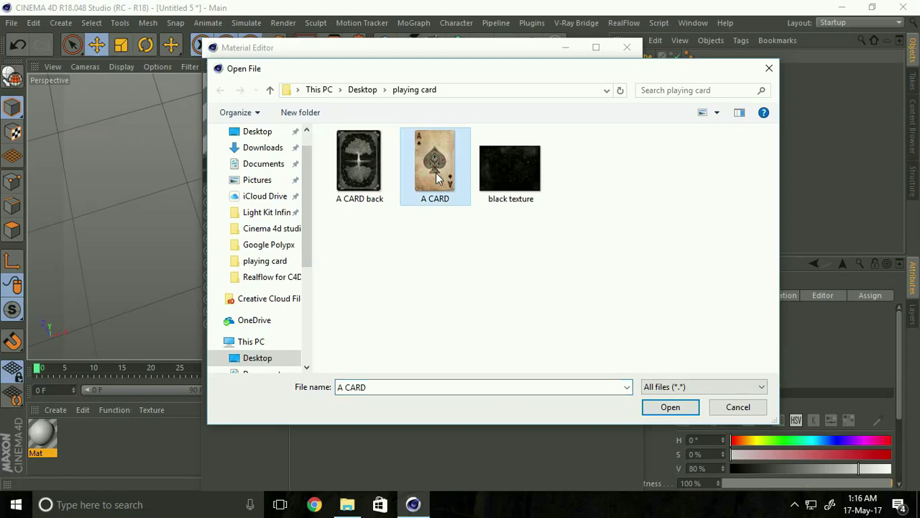
click(670, 407)
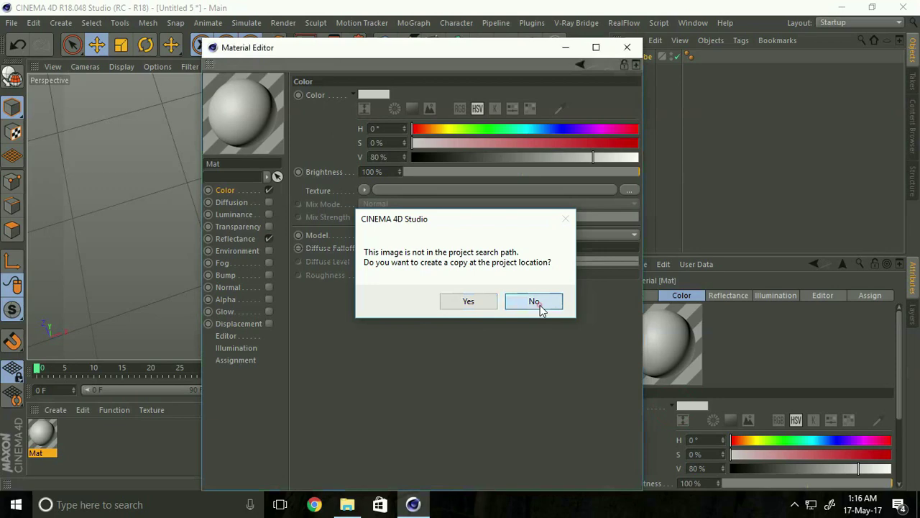
click(540, 304)
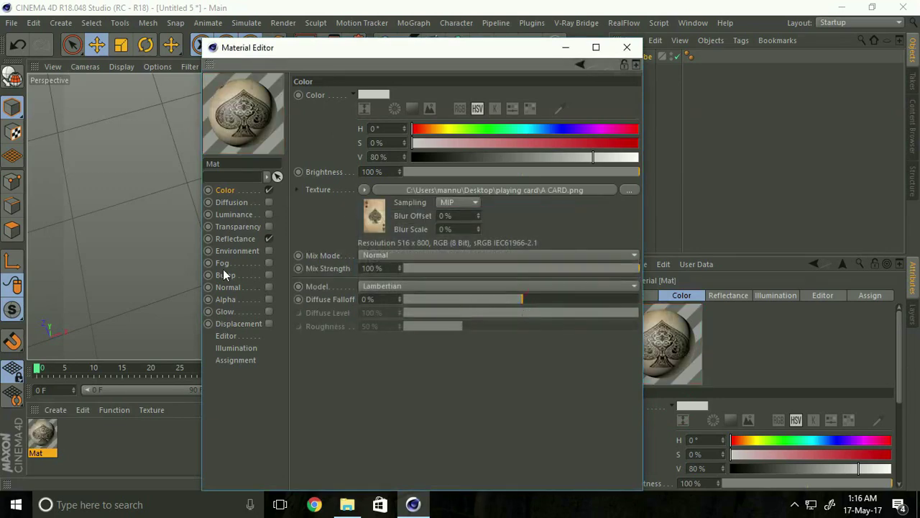
Enable Bump on Mat and load A CARD.png as its bump texture
click(268, 275)
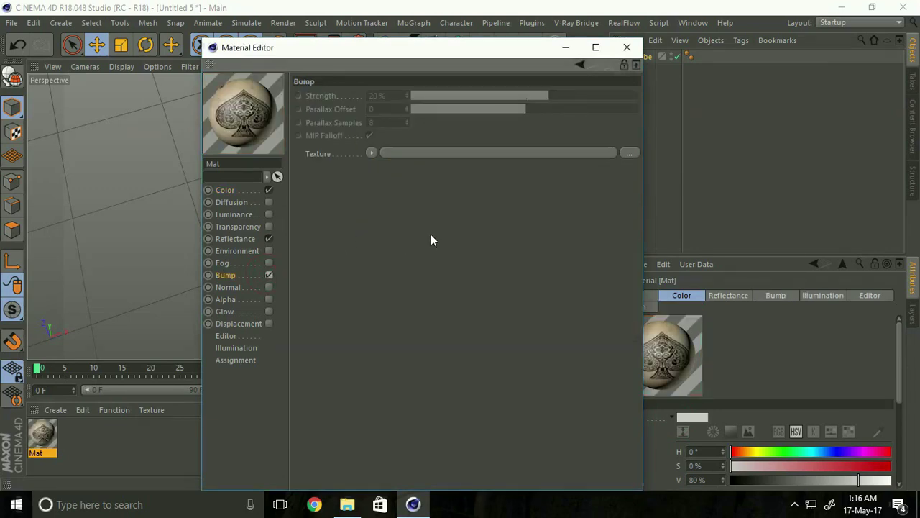
click(629, 153)
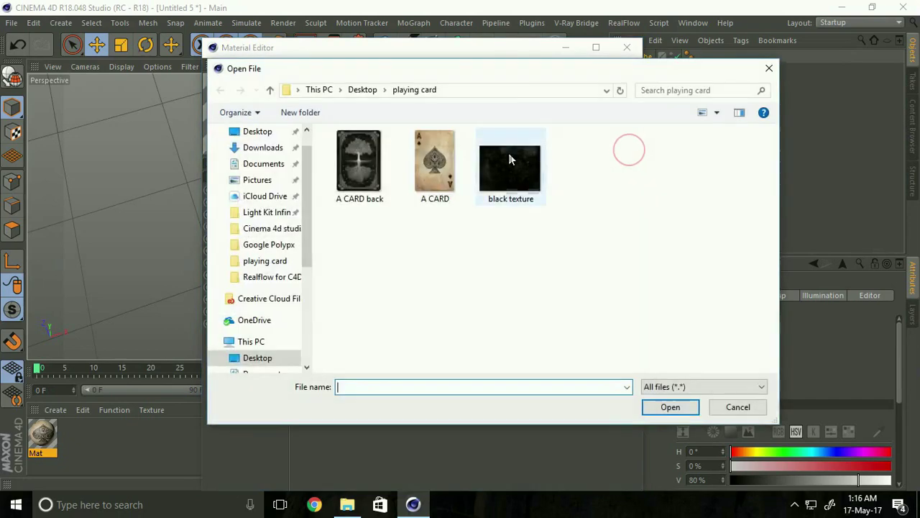
click(423, 175)
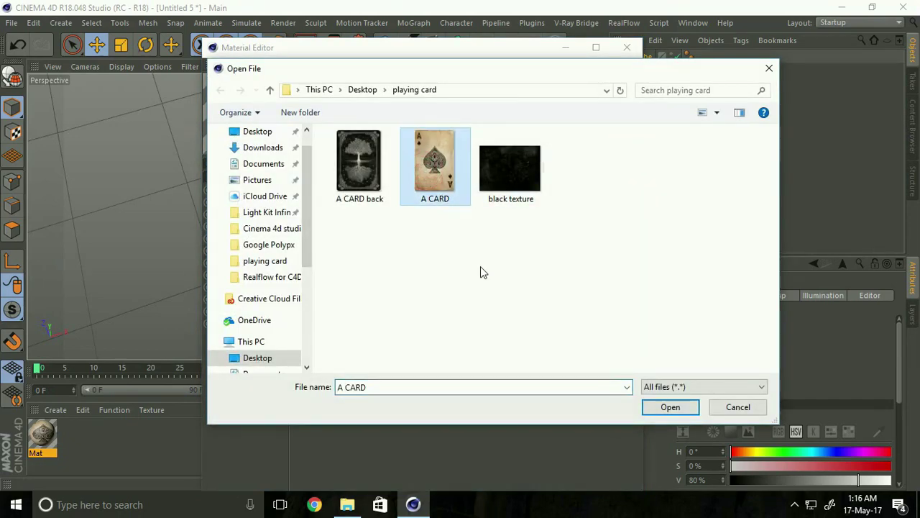
click(663, 409)
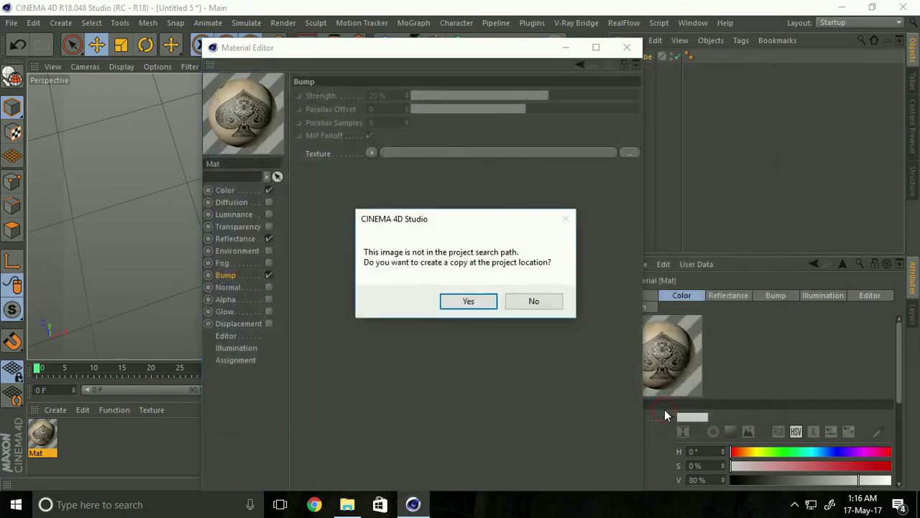
click(540, 303)
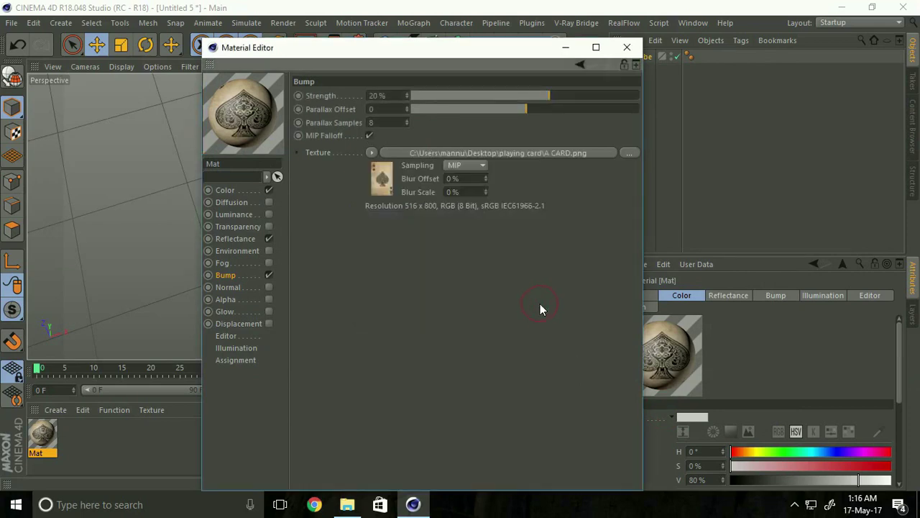
Enable Alpha on Mat with A CARD.png as its texture, then close the editor
click(229, 301)
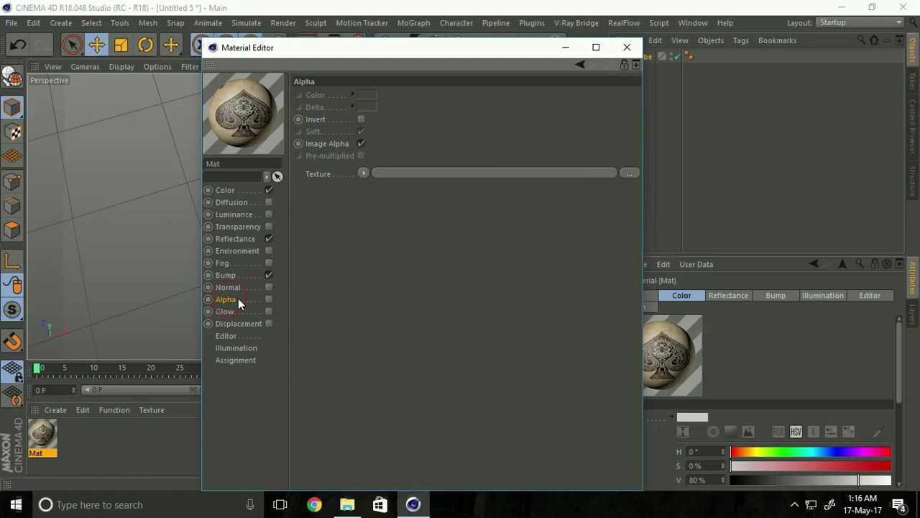
click(270, 300)
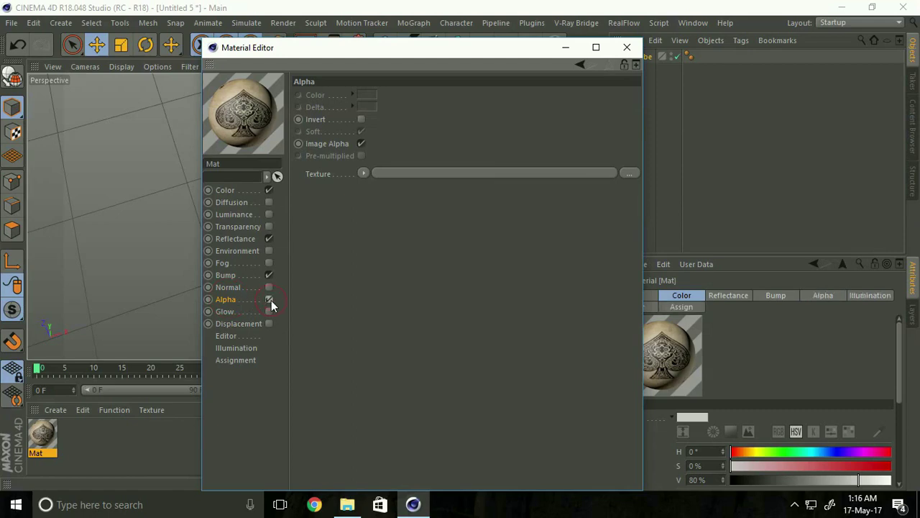
click(630, 173)
click(422, 176)
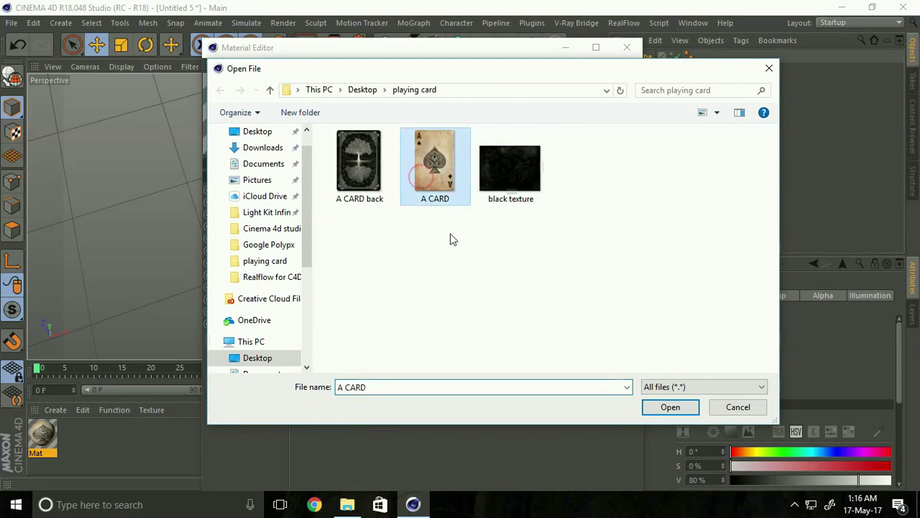
click(660, 407)
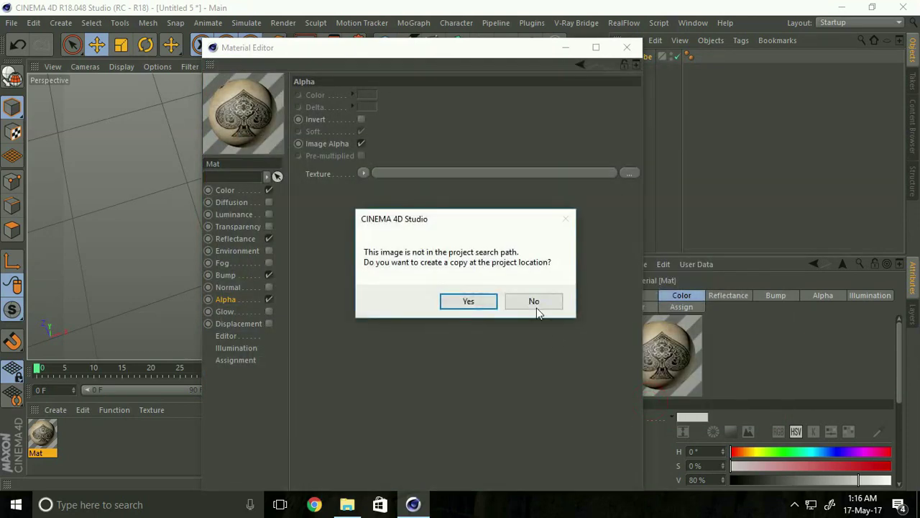
click(536, 306)
click(626, 48)
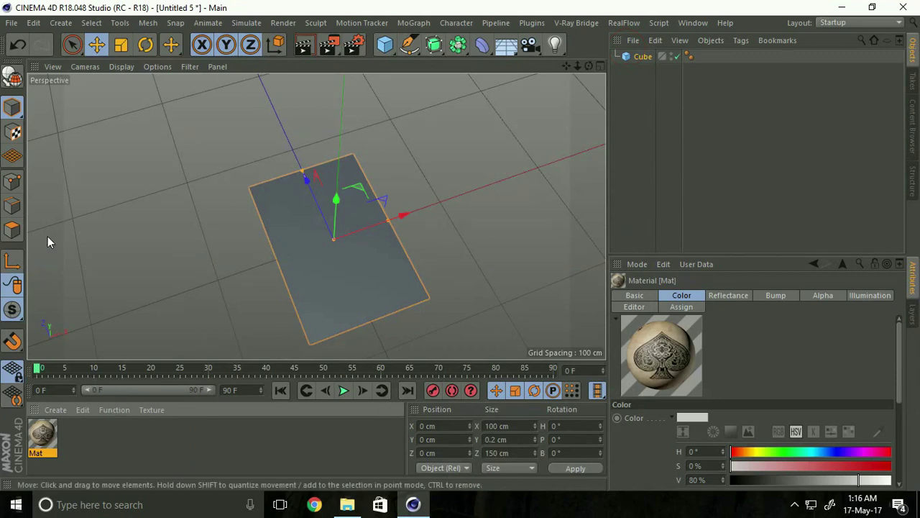
Make the cube editable and apply Mat to the card's selected face
click(13, 81)
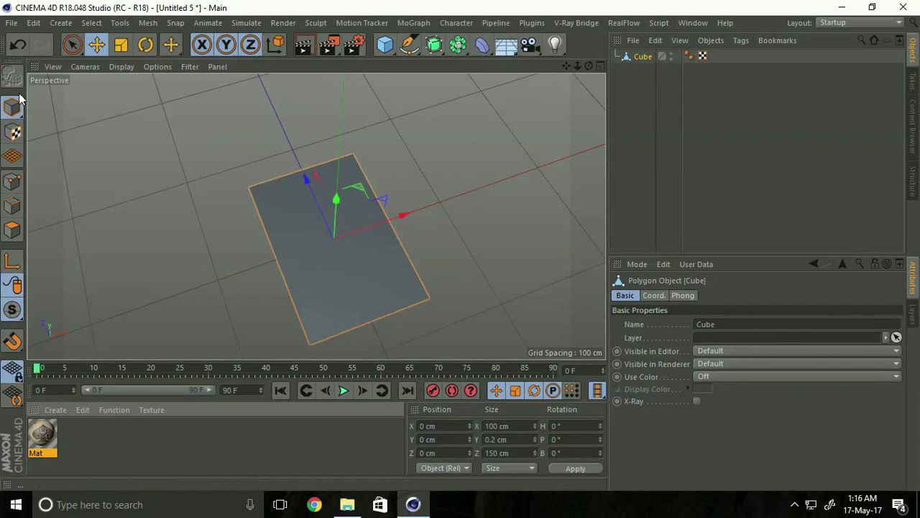
click(13, 228)
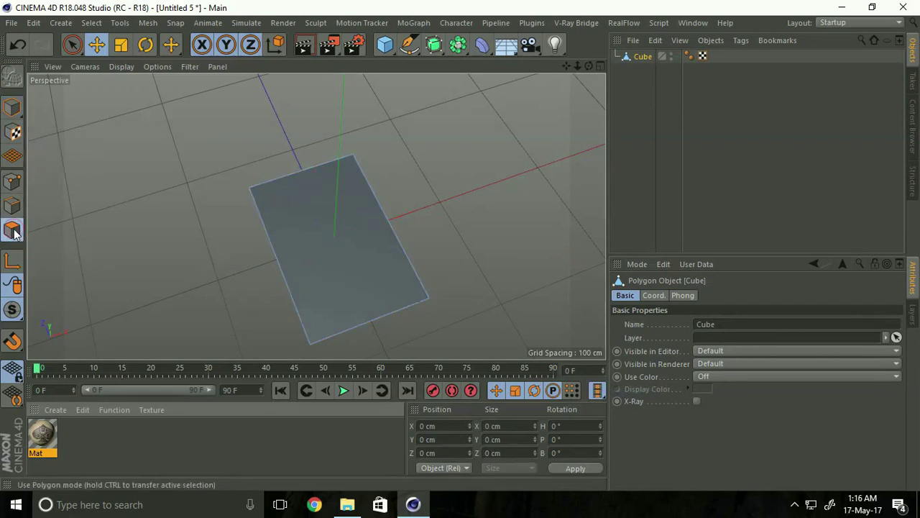
click(299, 227)
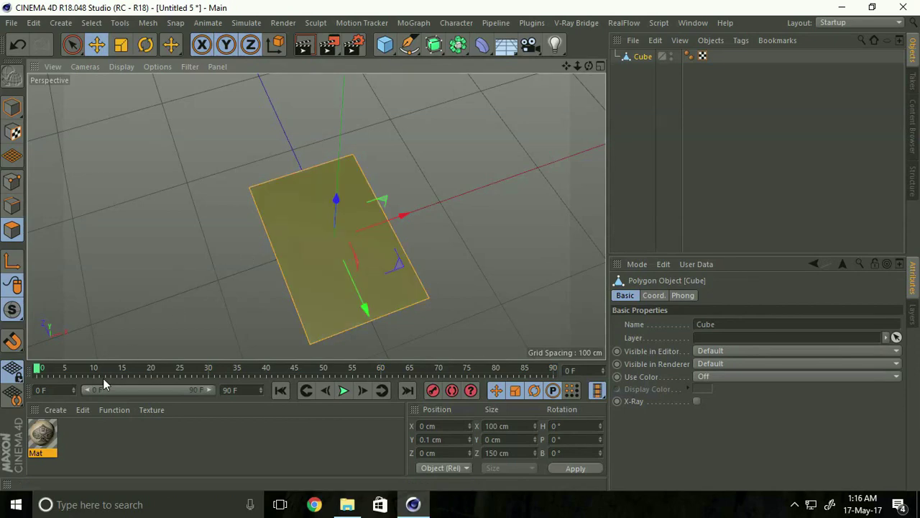
right_click(44, 430)
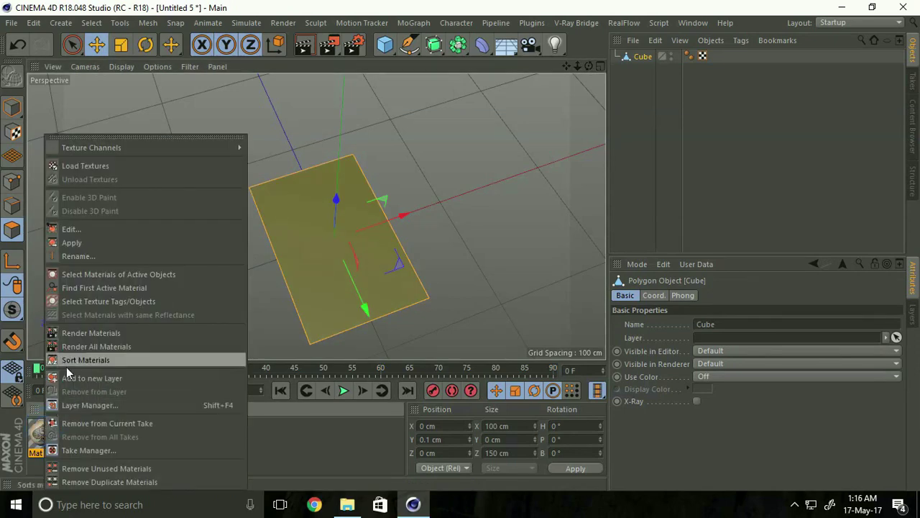
click(75, 243)
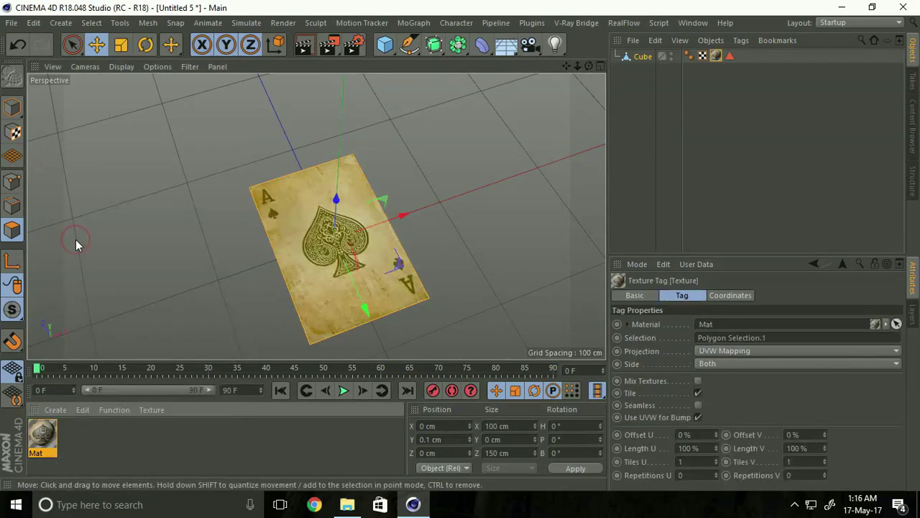
click(11, 107)
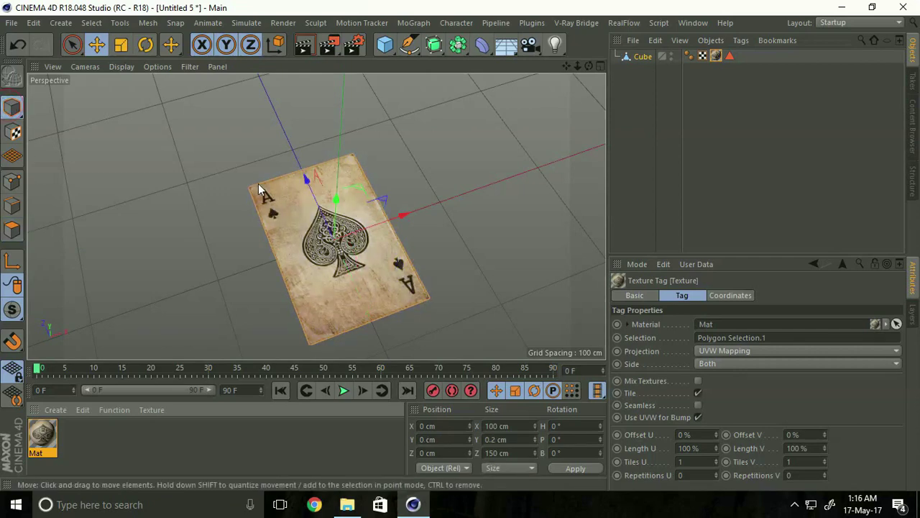
mouse_move(258, 183)
alt+right_down()
mouse_move(331, 191)
mouse_move(364, 255)
alt+right_up()
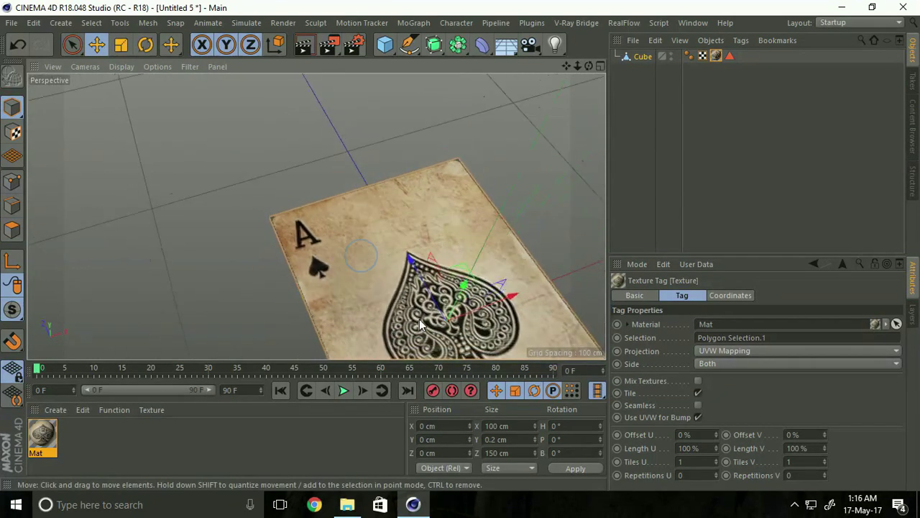
mouse_move(363, 255)
alt+mouse_down()
mouse_move(410, 261)
mouse_move(386, 137)
mouse_move(416, 120)
alt+mouse_up()
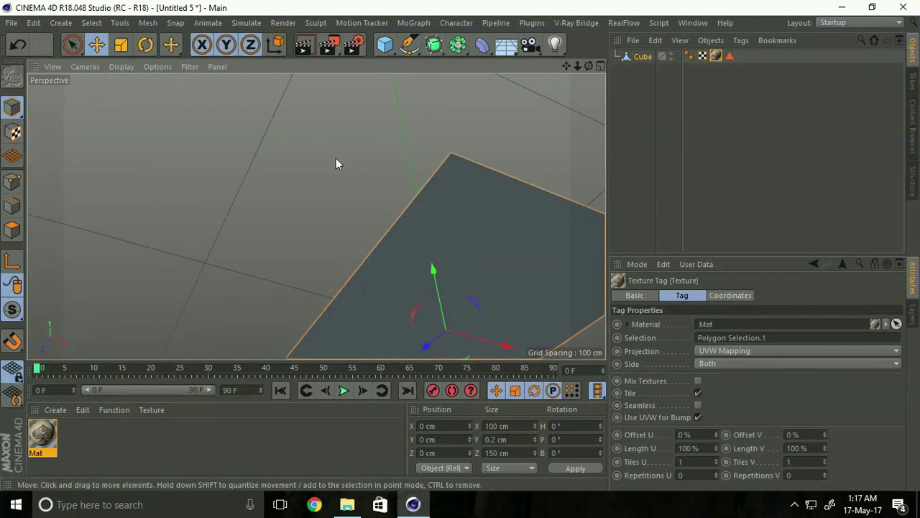
Create material Mat.1 with A CARD back.png as its Color texture
click(56, 411)
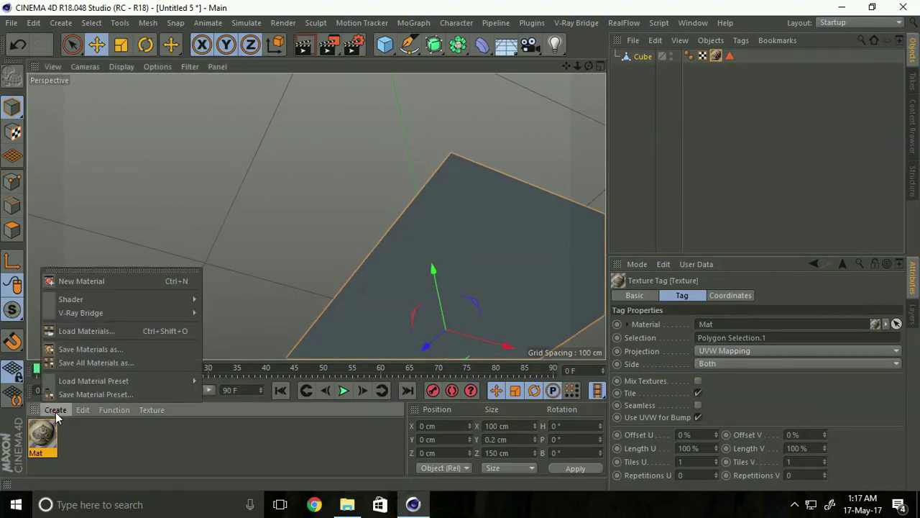
click(71, 282)
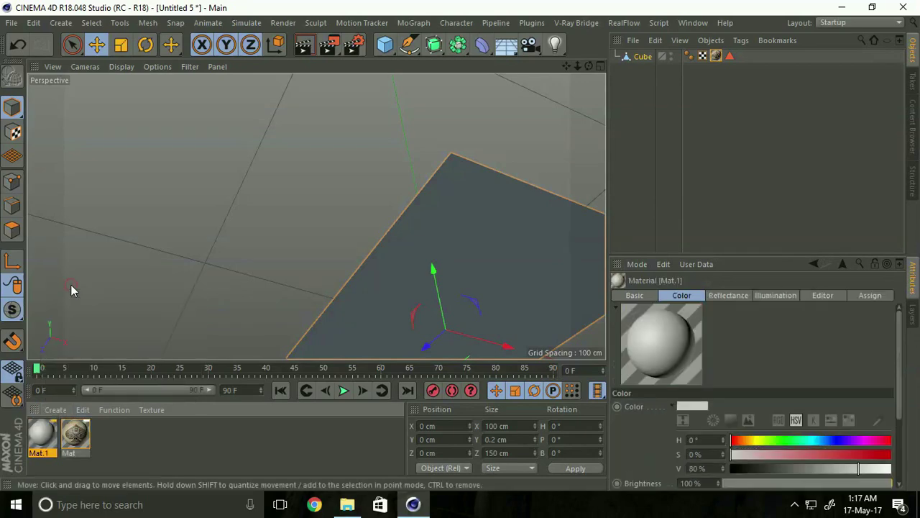
double_click(42, 427)
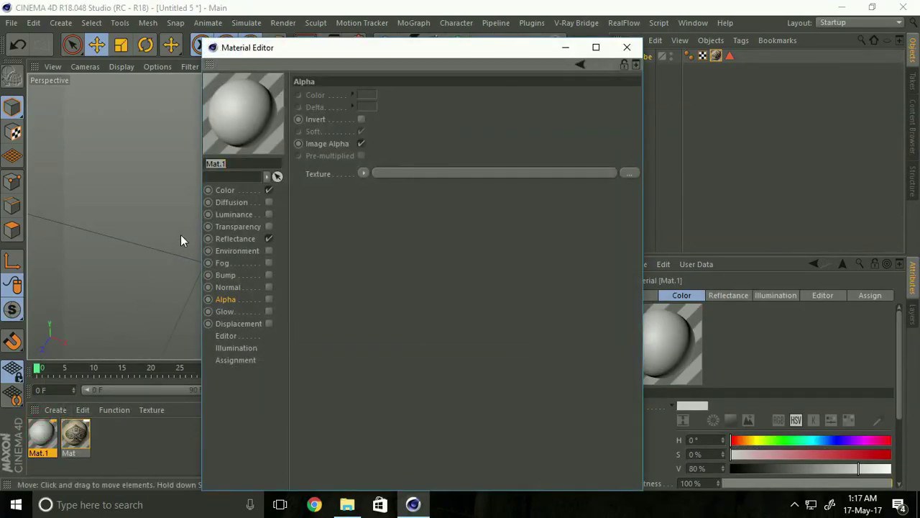
click(224, 190)
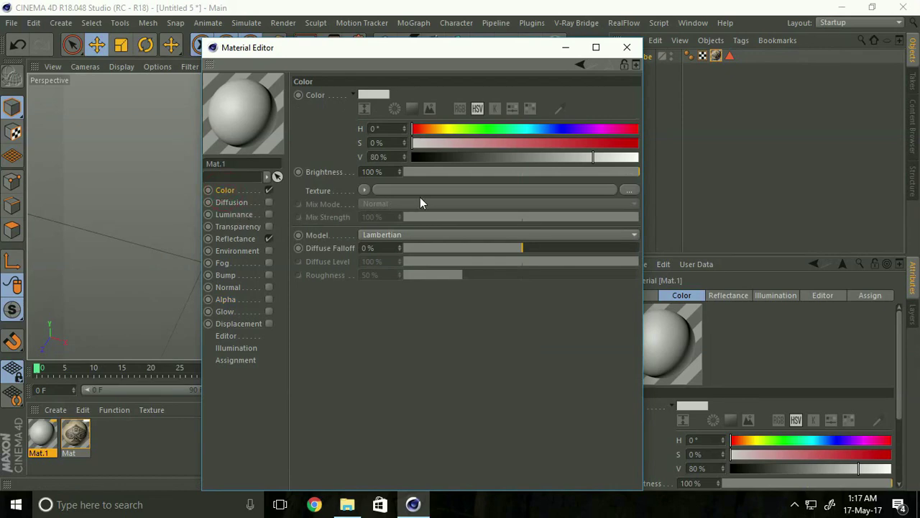
click(629, 190)
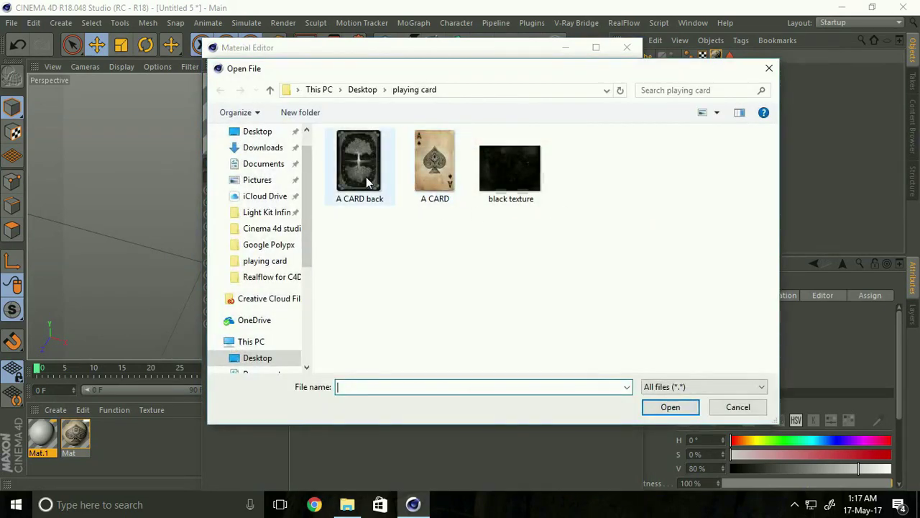
click(366, 177)
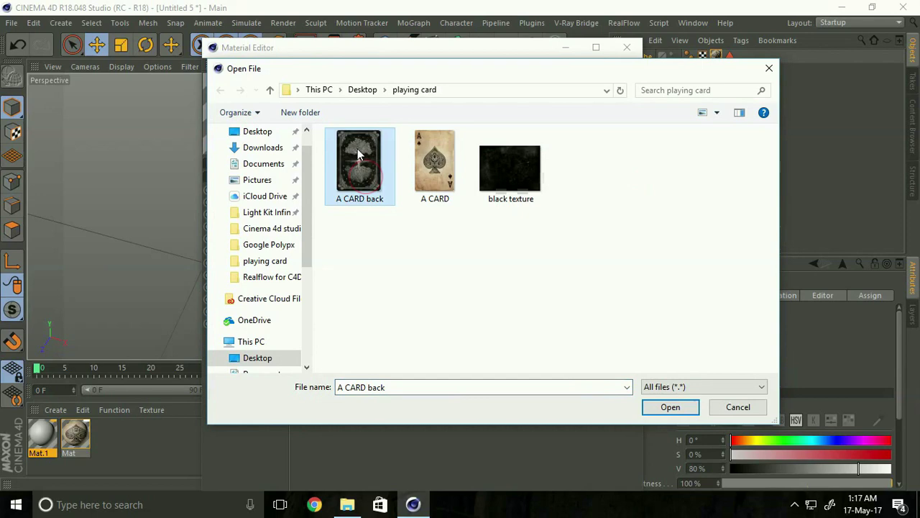
click(665, 405)
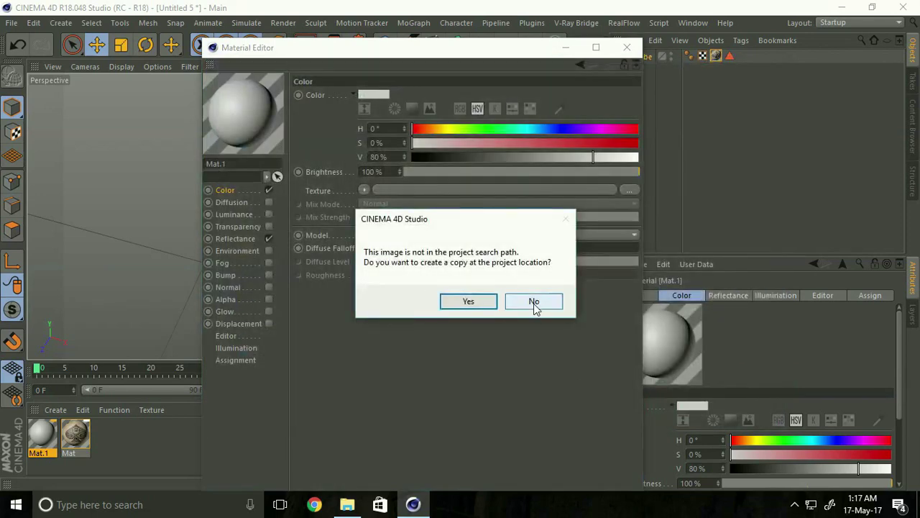
click(534, 302)
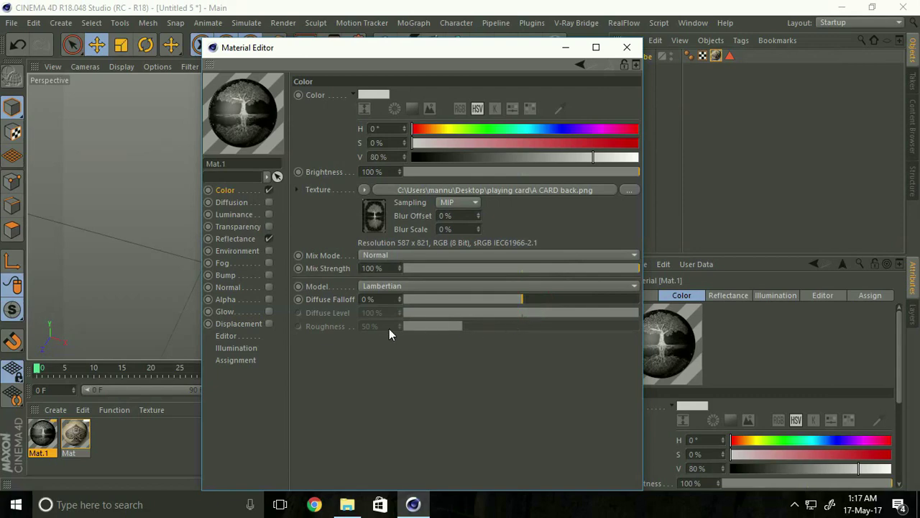
Enable Bump on Mat.1 using A CARD back.png
click(268, 274)
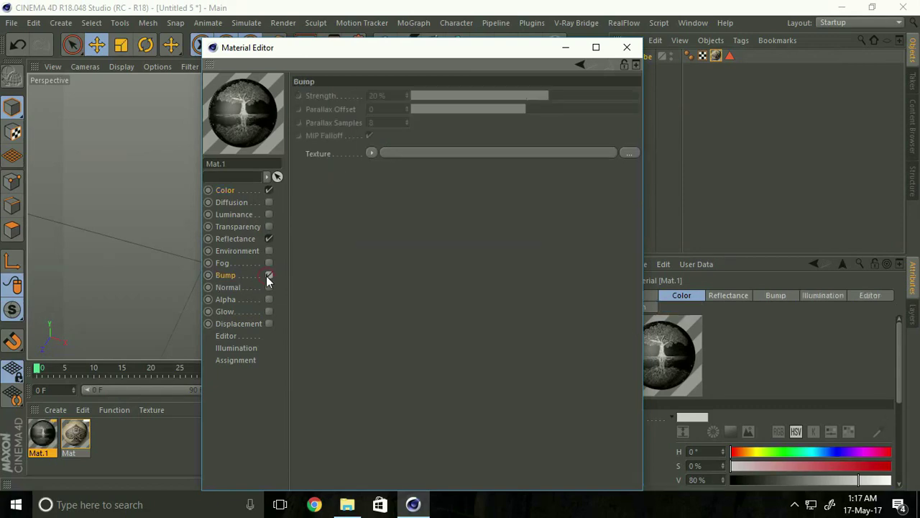
click(628, 152)
click(370, 176)
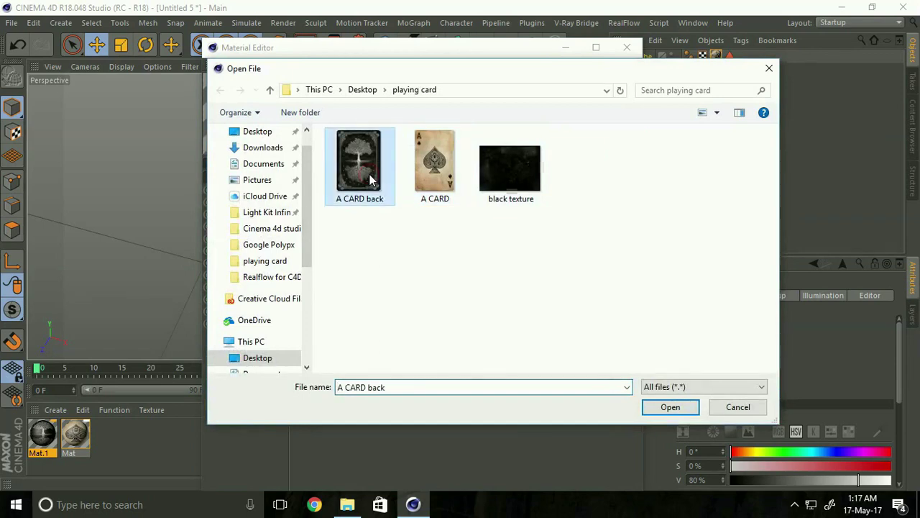
click(650, 407)
click(545, 306)
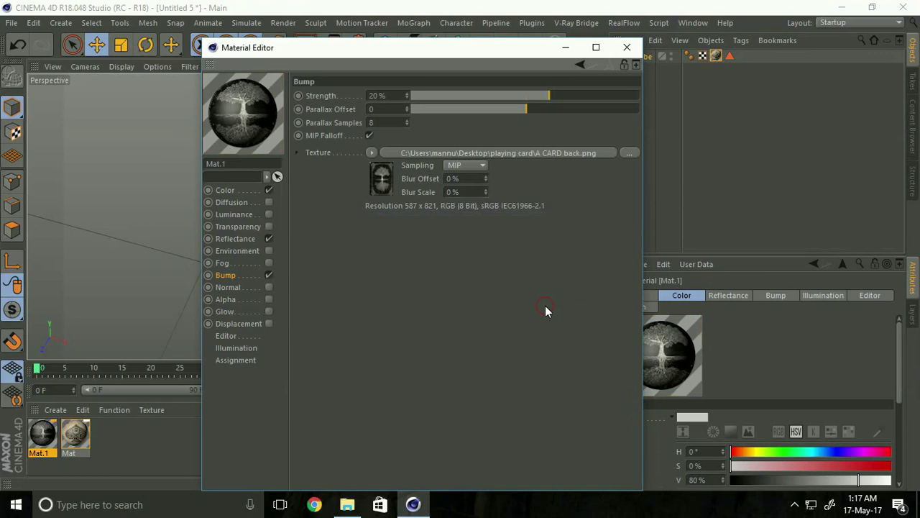
Enable Alpha on Mat.1 using A CARD back.png, then close the editor
click(268, 299)
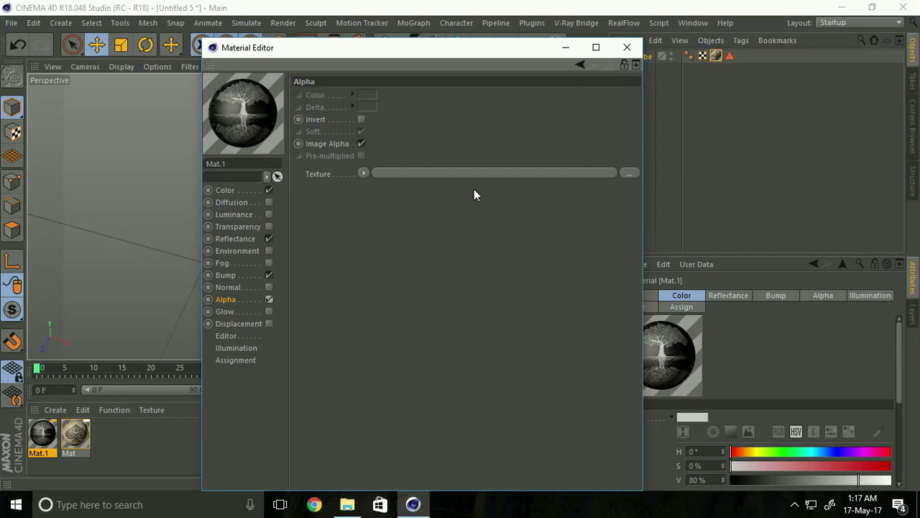
click(627, 172)
click(373, 153)
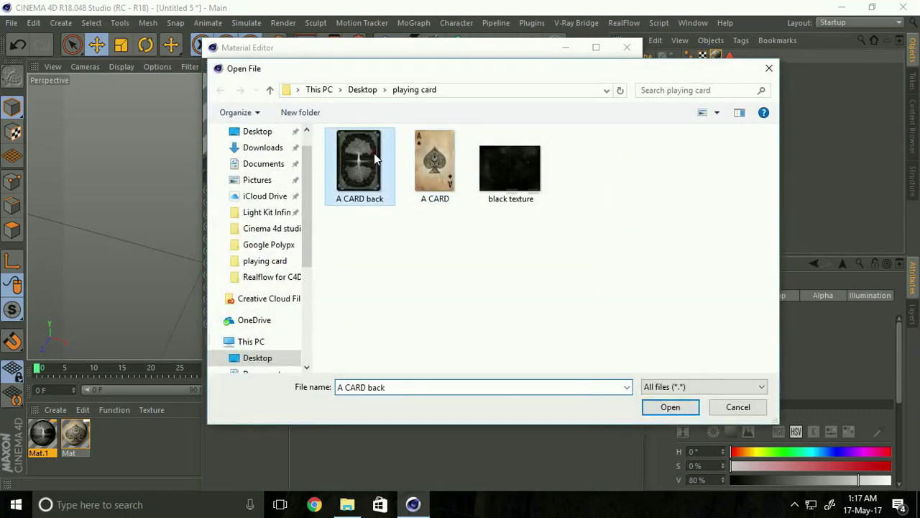
click(670, 408)
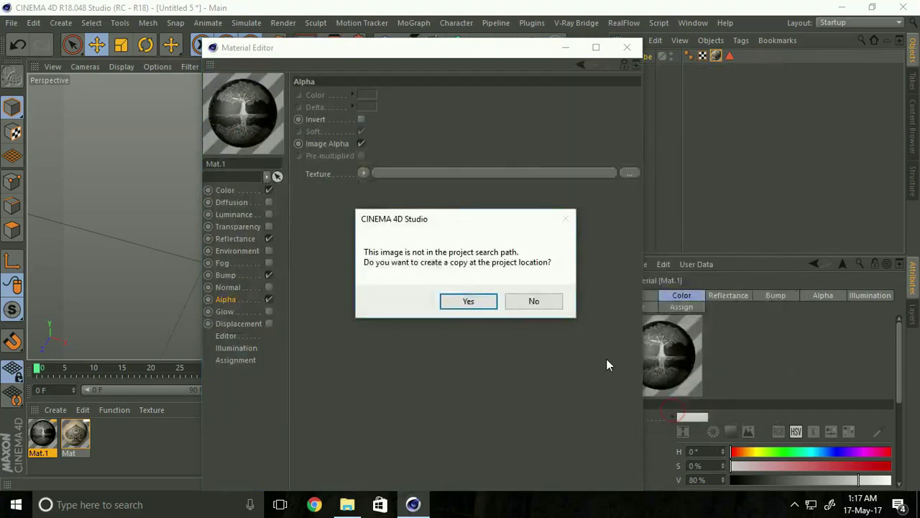
click(546, 302)
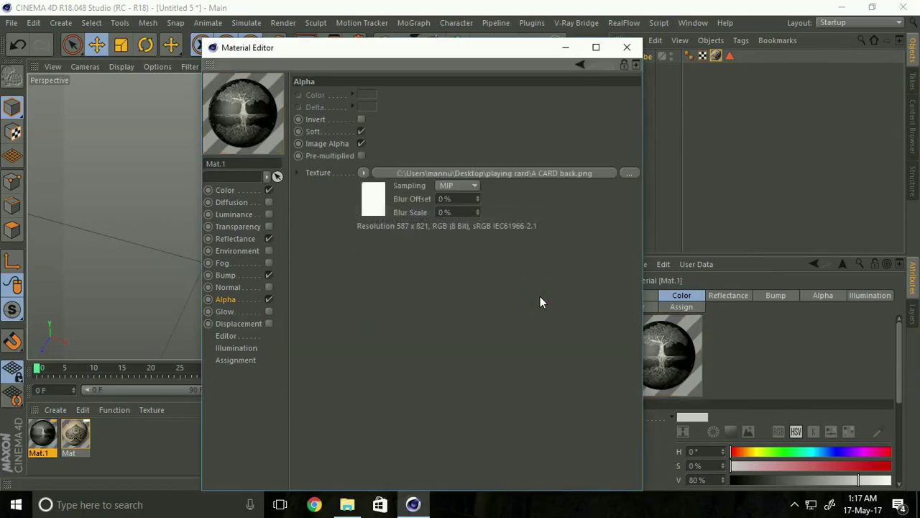
click(626, 47)
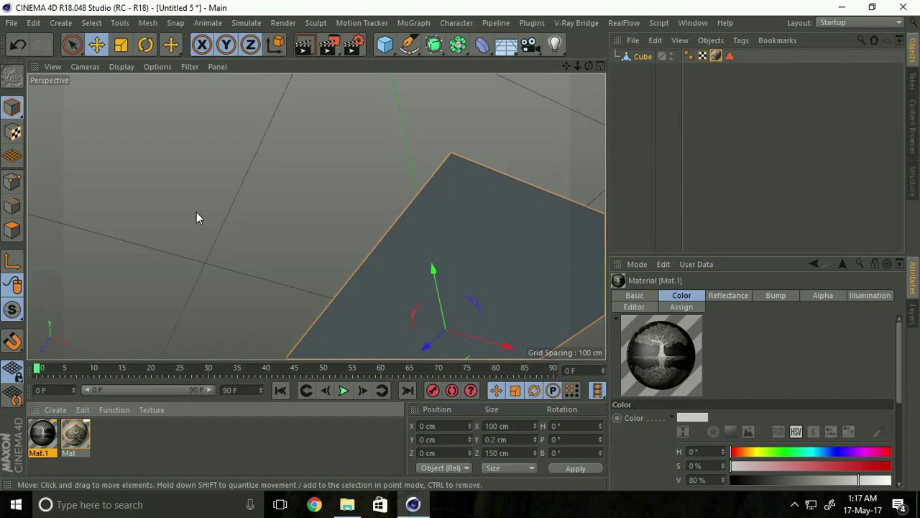
Select the card's face and apply the tree-back material Mat.1 to it
click(12, 230)
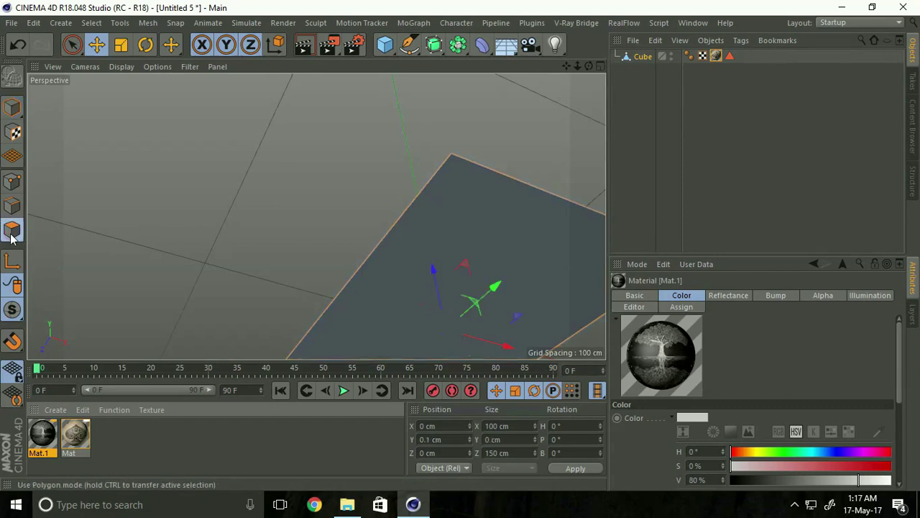
click(331, 294)
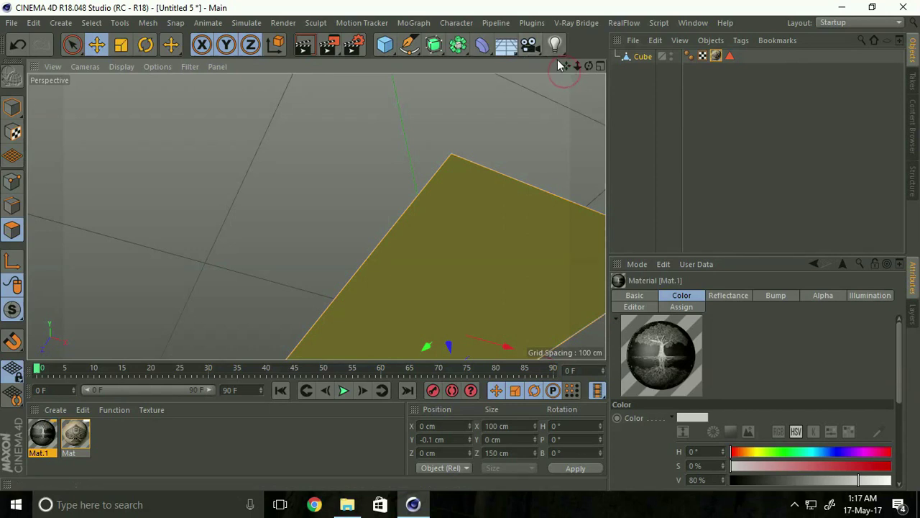
drag(566, 66, 565, 68)
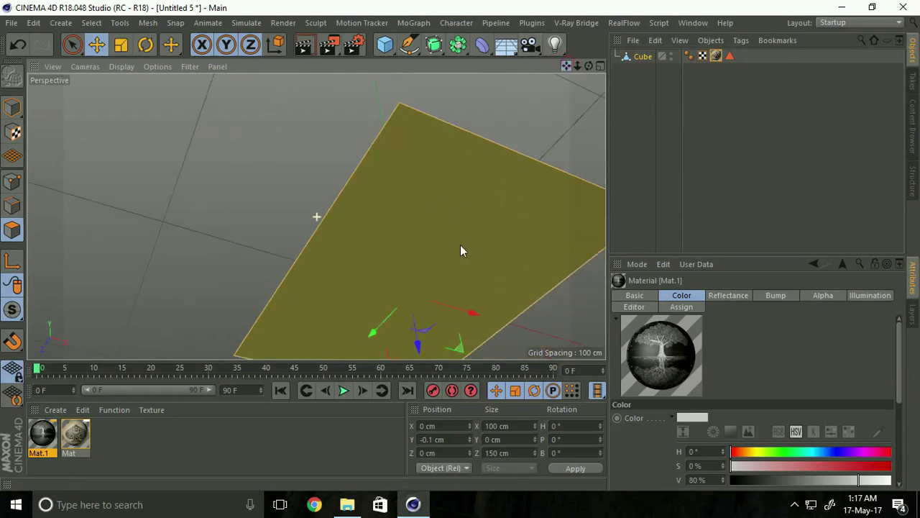
right_click(37, 436)
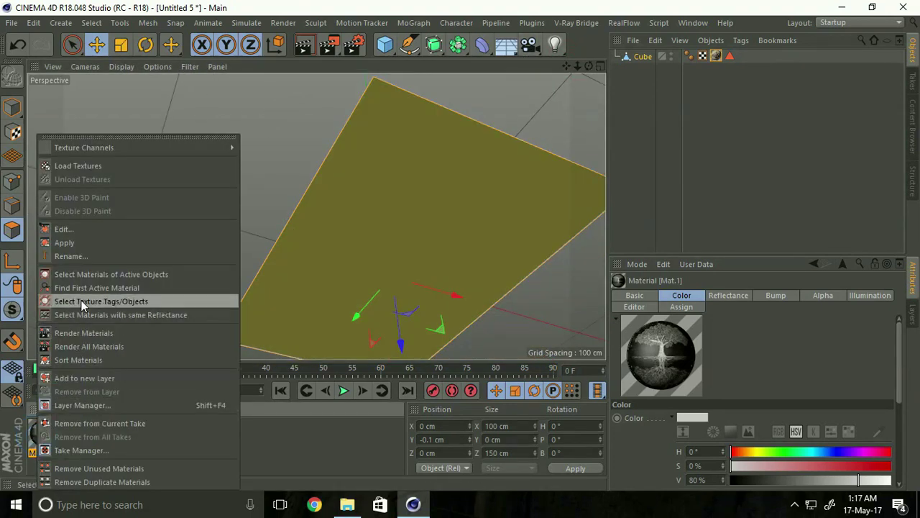
click(81, 242)
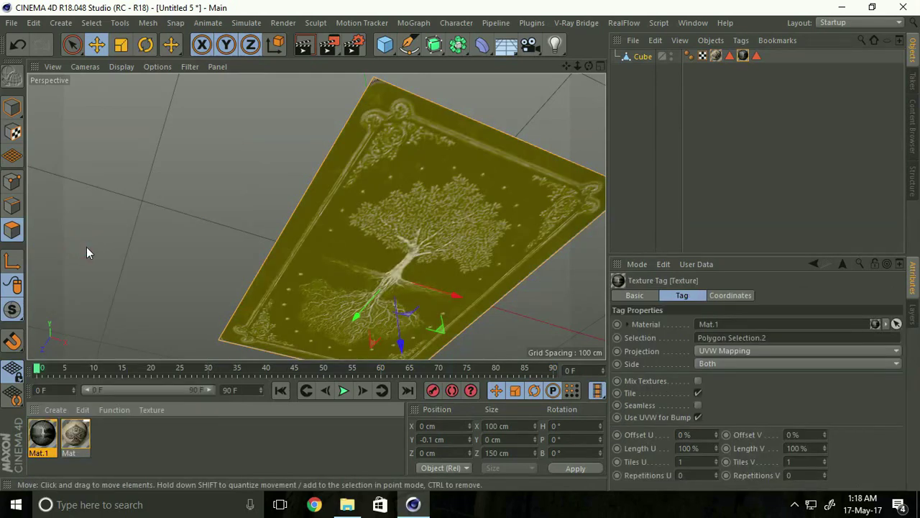
Return to Model mode and orbit the card to check both textured sides
click(14, 105)
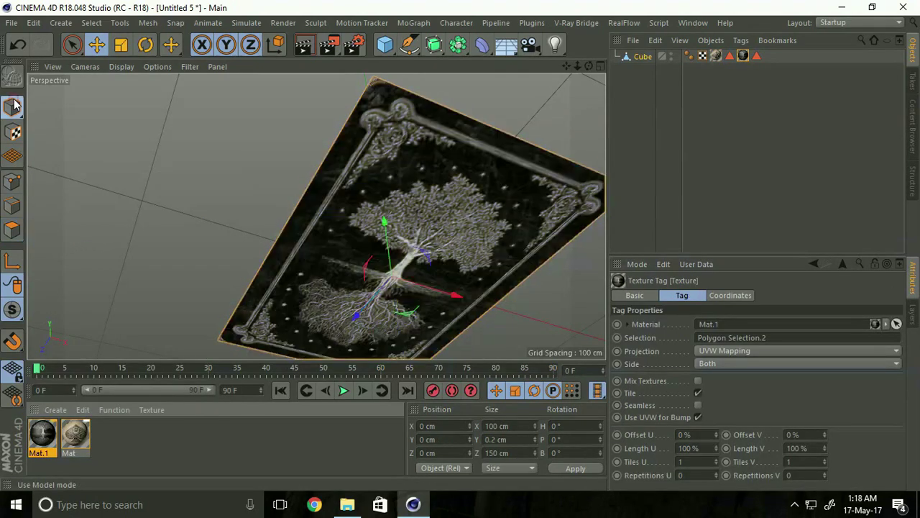
alt+drag(431, 124, 420, 269)
scroll(460, 245, up, 5)
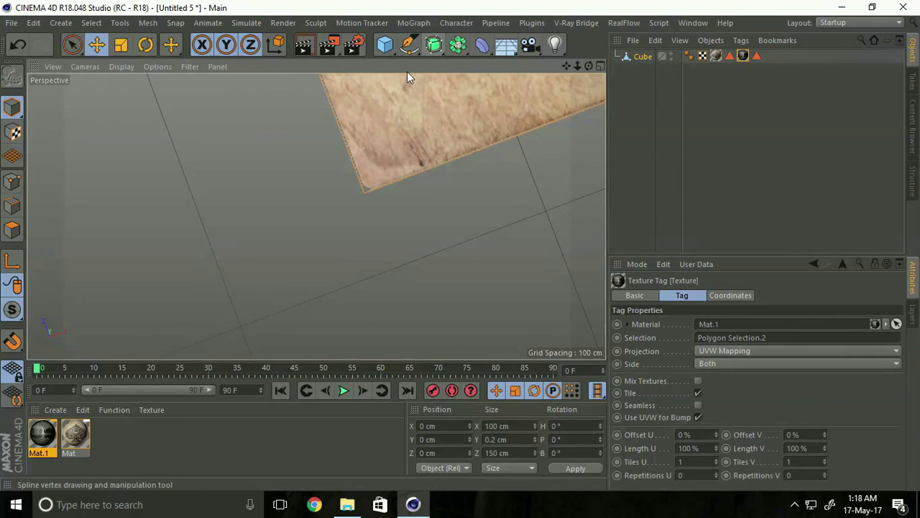
scroll(438, 164, up, 4)
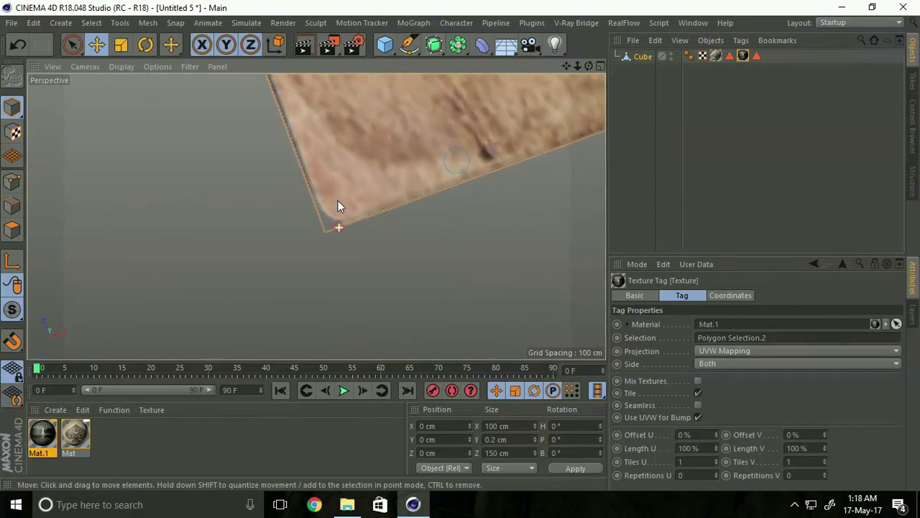
mouse_move(338, 206)
alt+mouse_down()
mouse_move(349, 109)
mouse_move(460, 250)
mouse_move(359, 140)
alt+mouse_up()
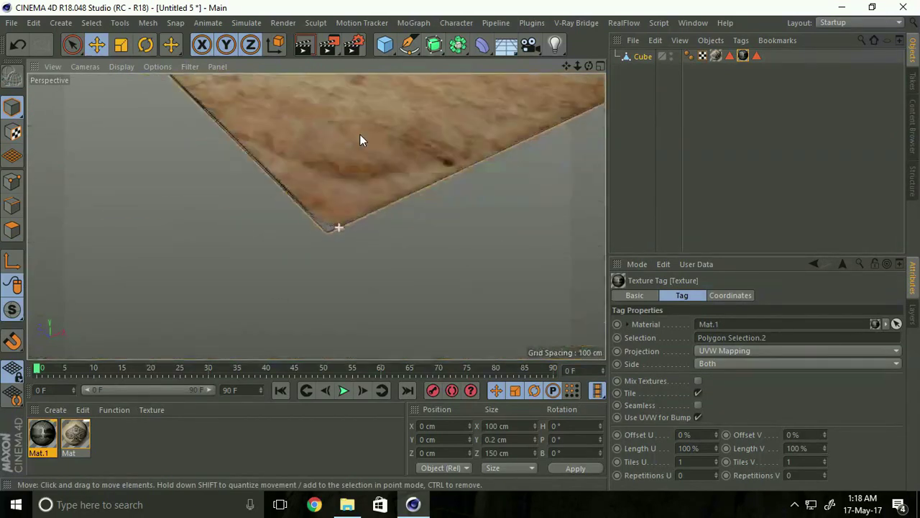
scroll(359, 133, down, 3)
scroll(370, 174, down, 4)
scroll(274, 182, down, 4)
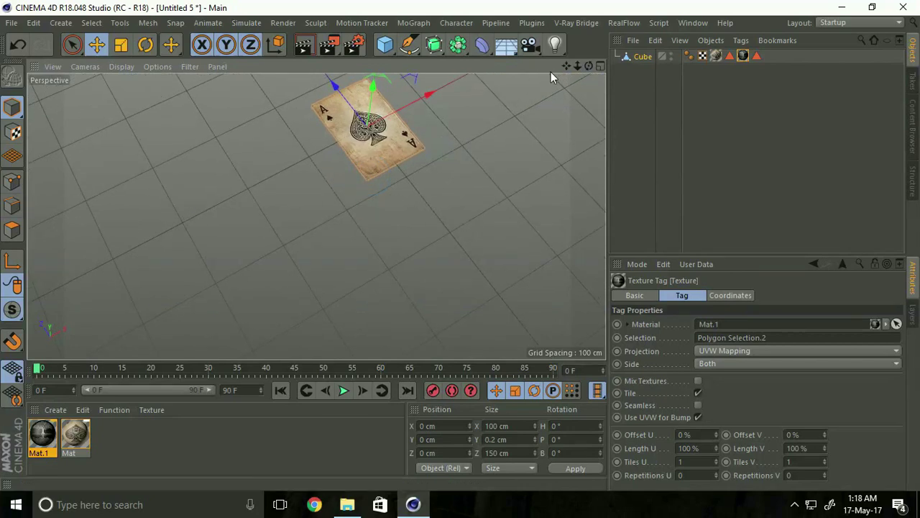
alt+drag(460, 245, 408, 132)
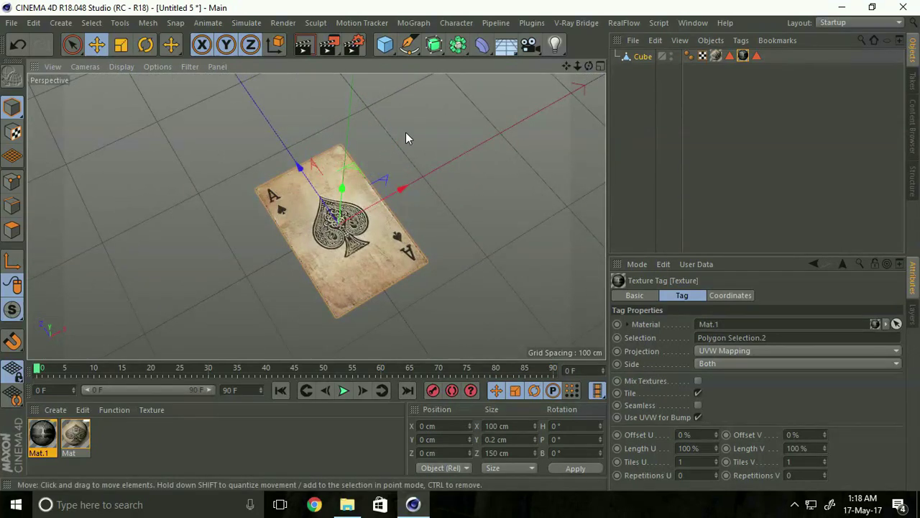
Add a plane sized 800 × 800 cm with 1 width and 1 height segment
click(386, 47)
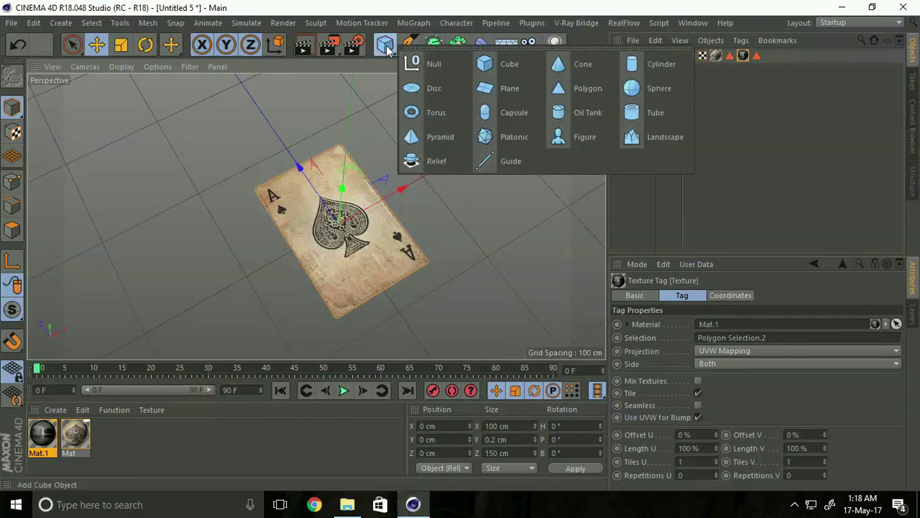
click(512, 88)
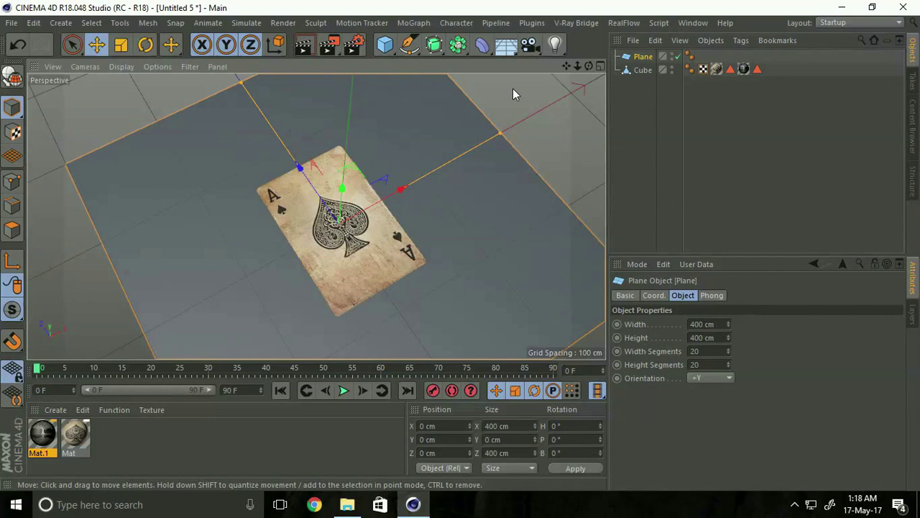
double_click(703, 324)
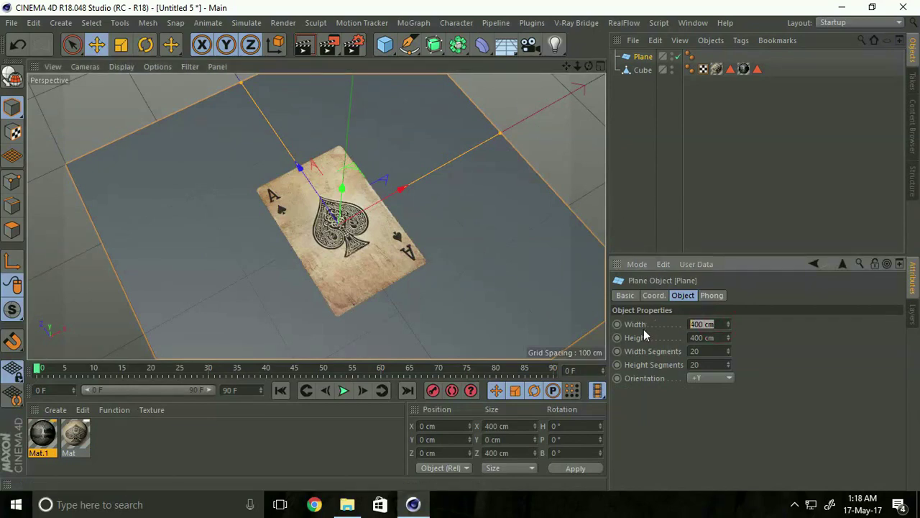
text(800)
key(Tab)
text(800)
key(Tab)
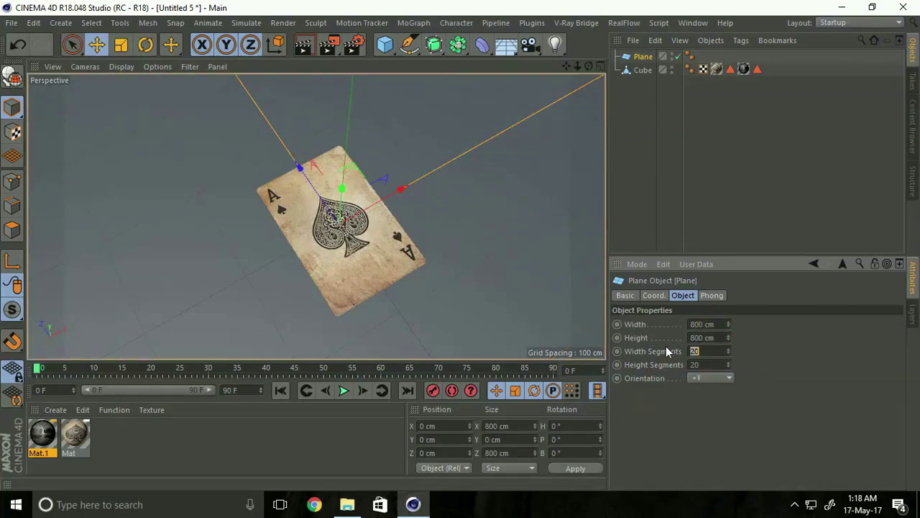
text(1)
key(Tab)
text(1)
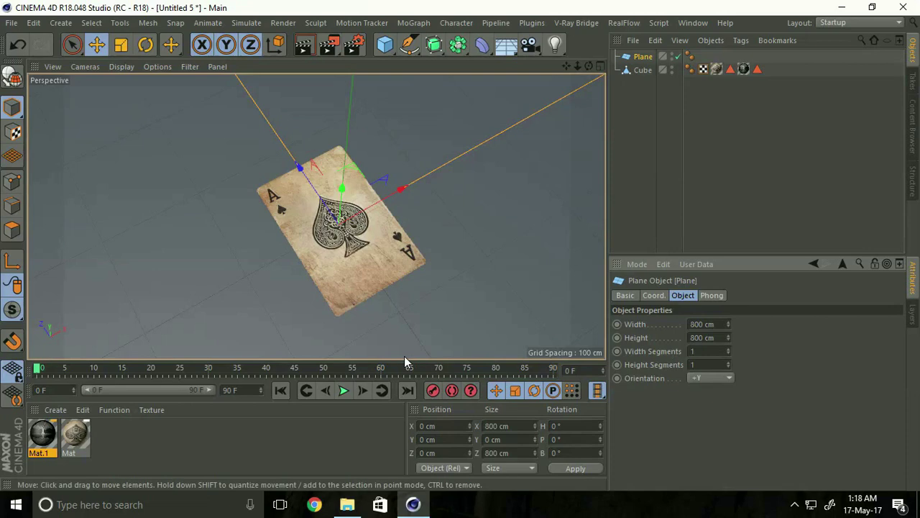
Create material Mat.2 with the black texture image as its Color texture
click(57, 409)
click(81, 282)
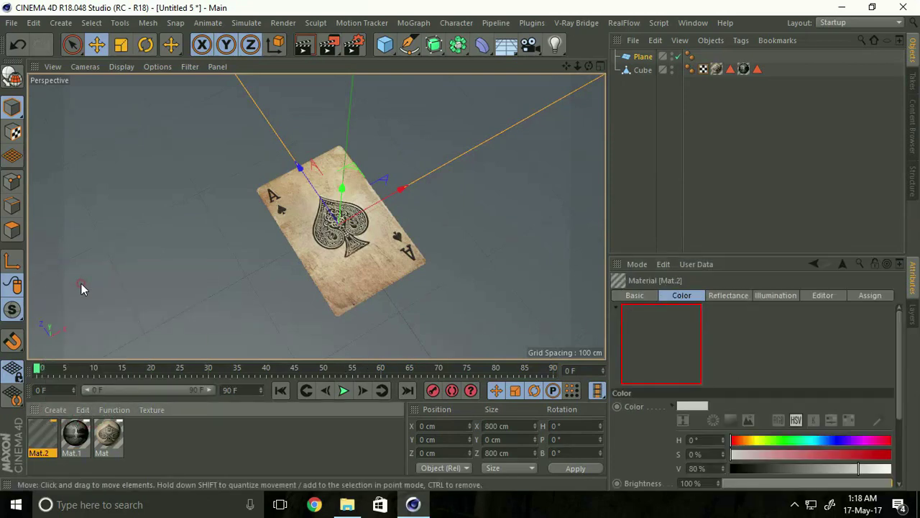
double_click(43, 432)
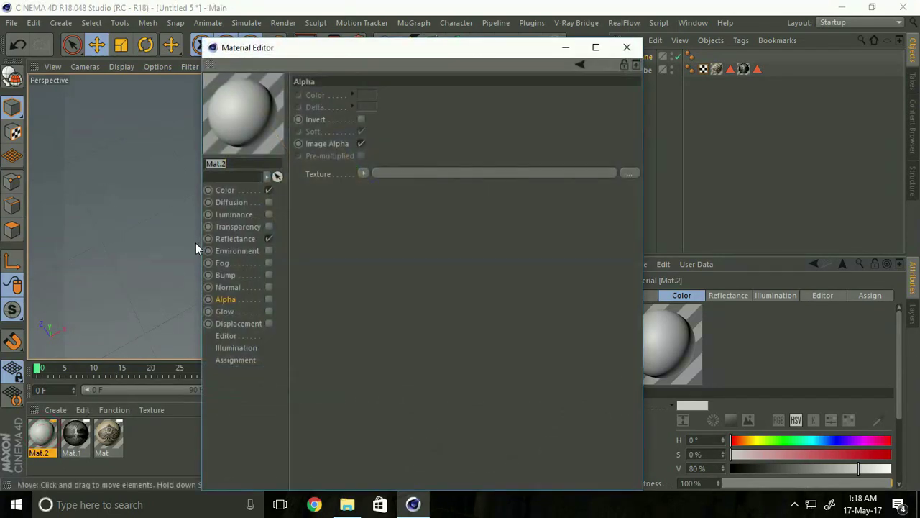
click(225, 190)
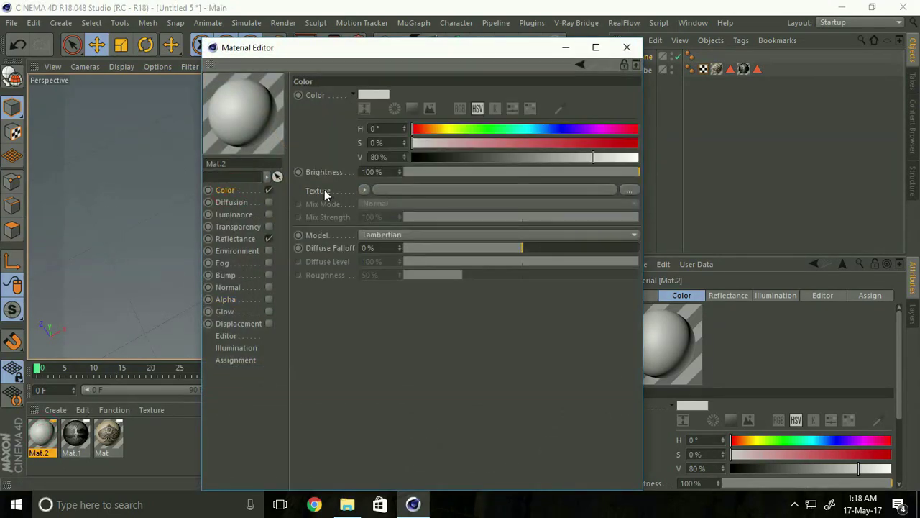
click(635, 190)
click(508, 179)
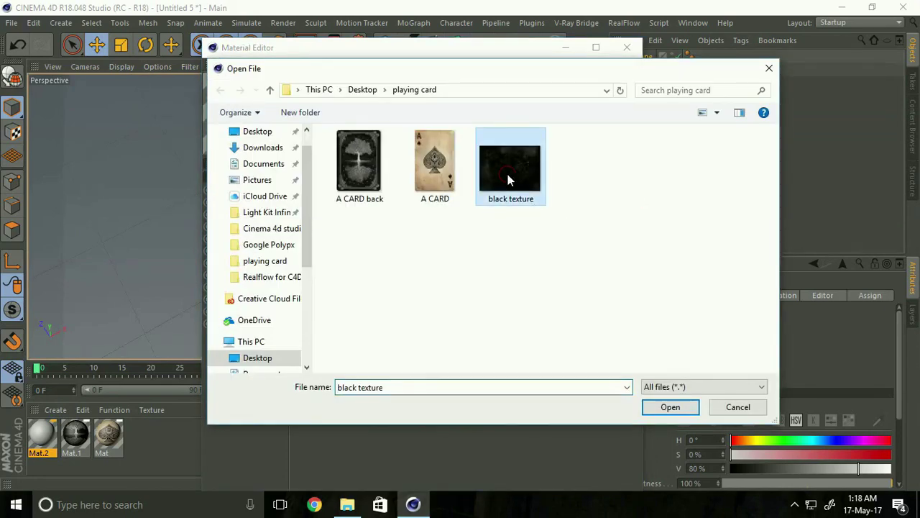
click(651, 407)
click(533, 301)
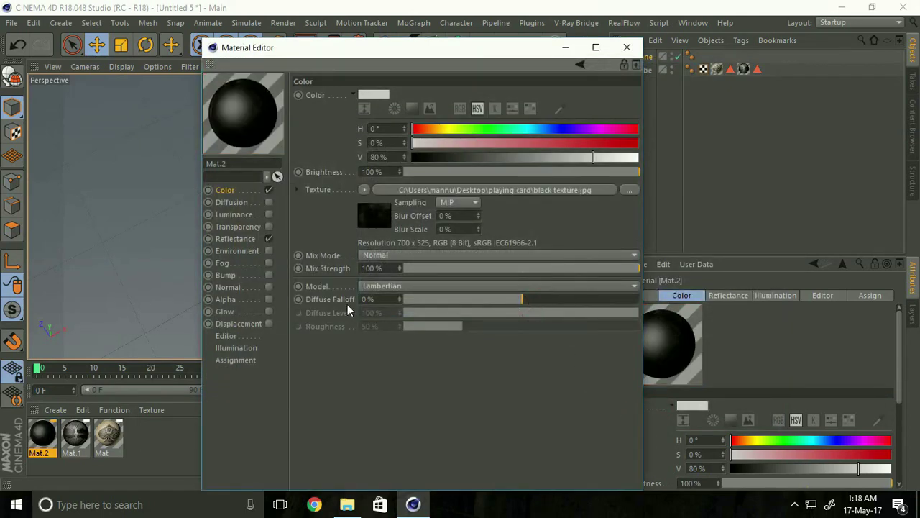
Enable Bump on Mat.2 with the black texture image, then close the editor
click(269, 274)
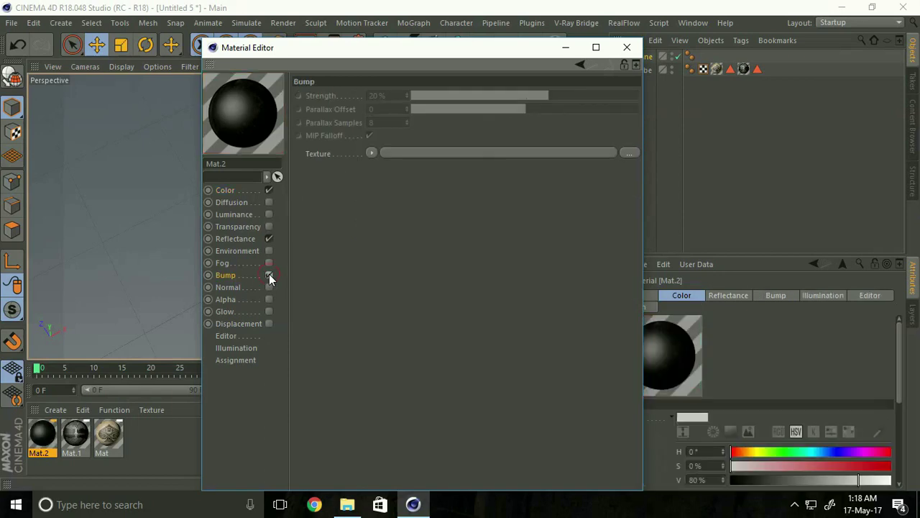
click(624, 151)
click(517, 165)
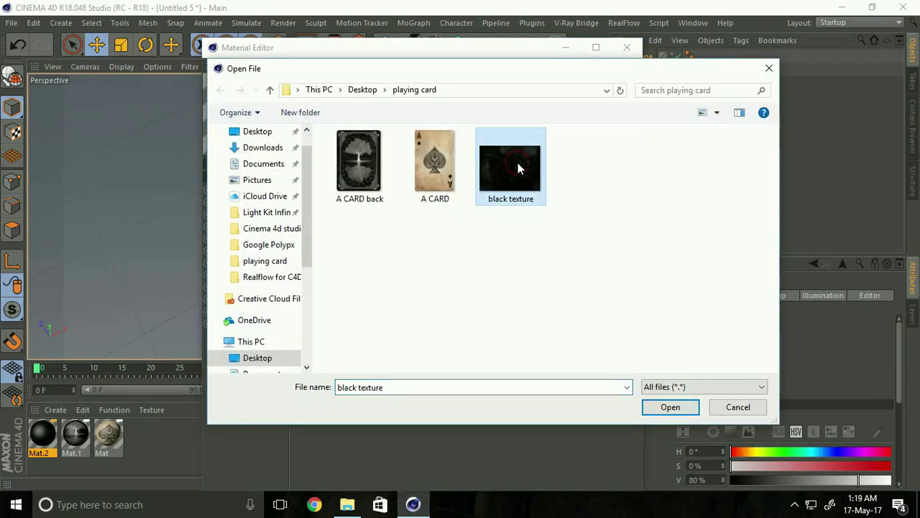
click(670, 407)
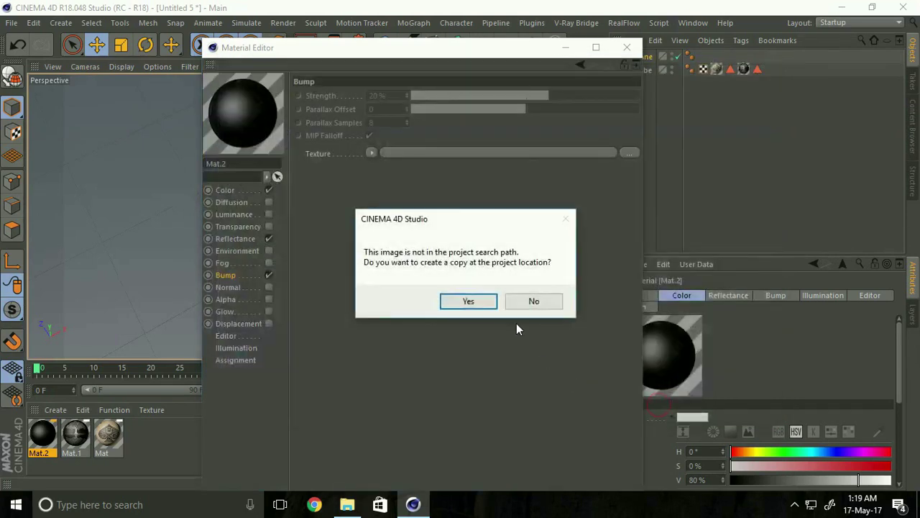
click(532, 301)
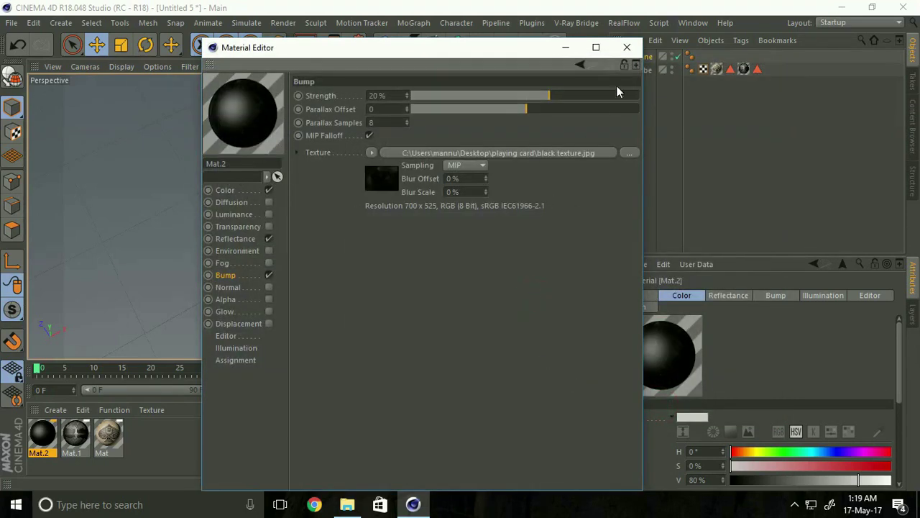
click(627, 48)
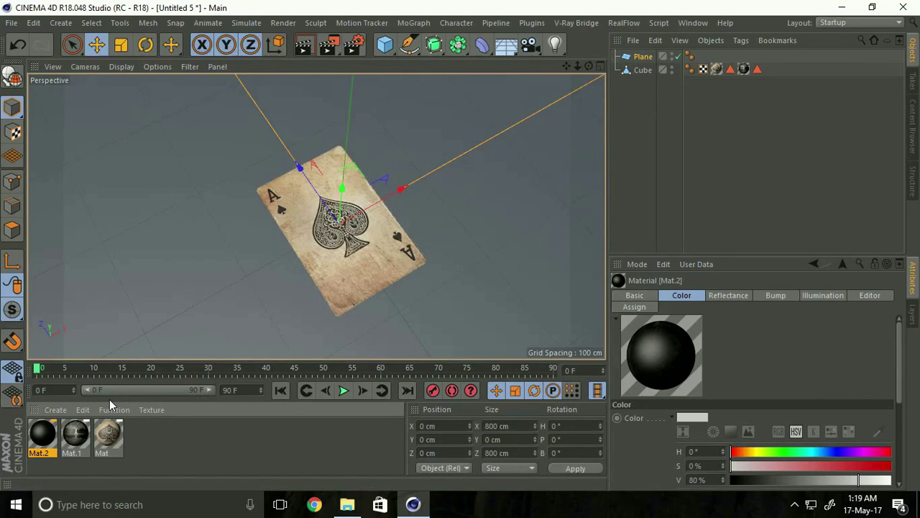
Apply the black material Mat.2 to the floor plane
right_click(40, 440)
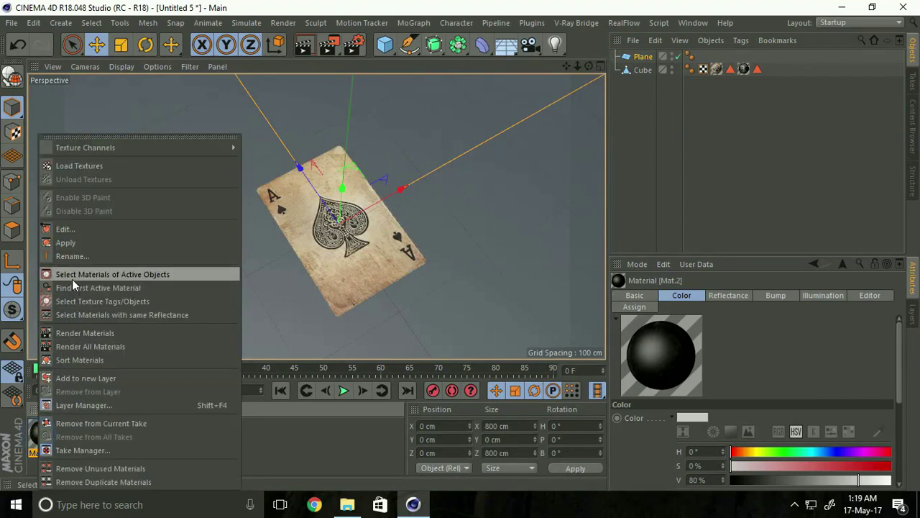
click(66, 243)
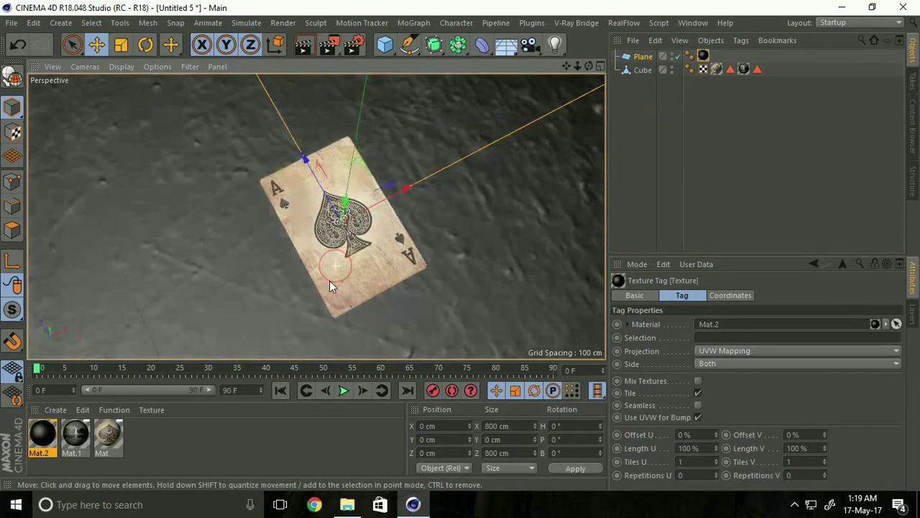
mouse_move(329, 280)
alt+mouse_down()
mouse_move(330, 245)
mouse_move(315, 334)
alt+mouse_up()
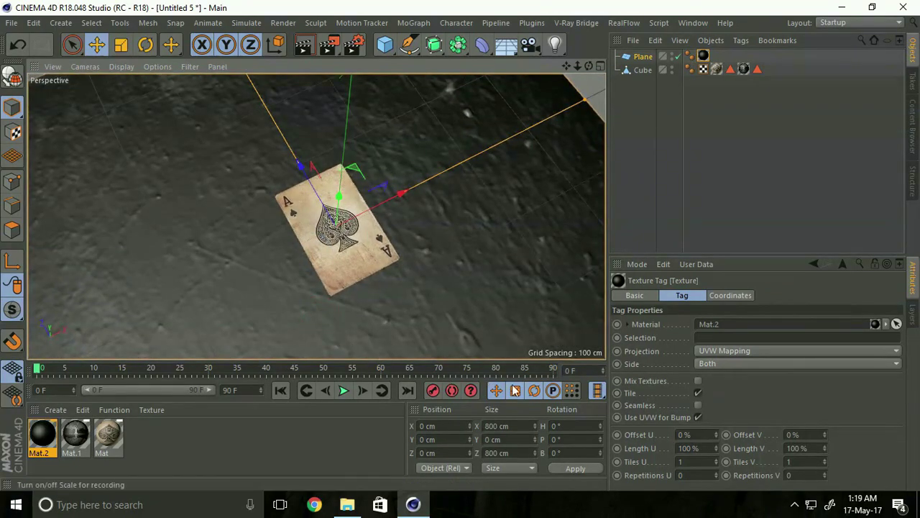
Try changing the floor texture's length values, then undo both changes
click(703, 448)
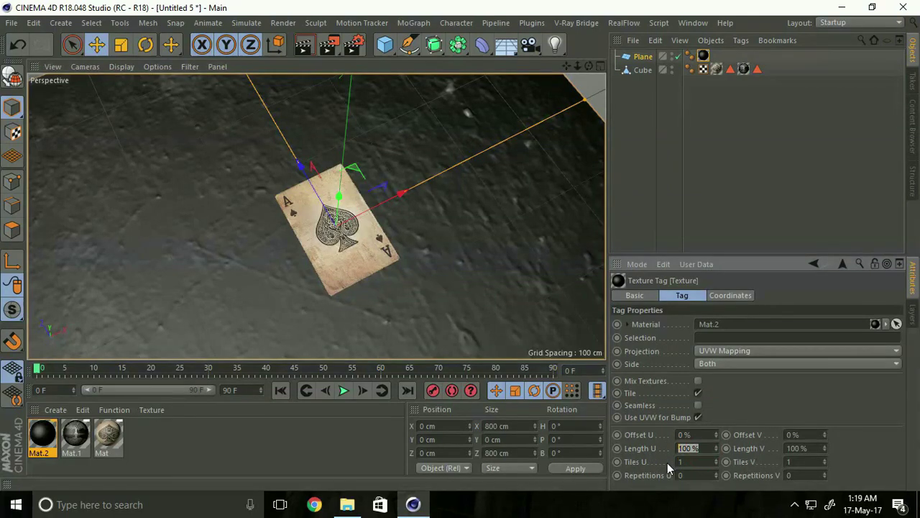
text(50)
key(Tab)
text(5)
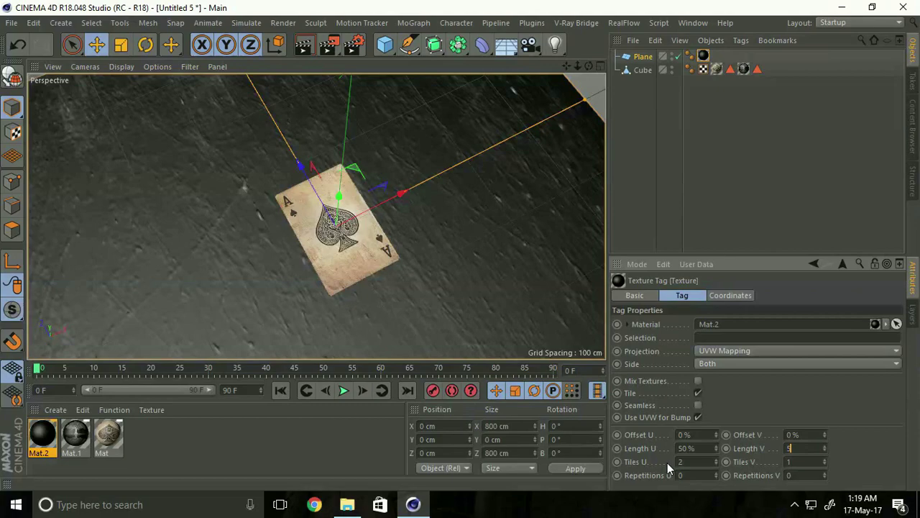
key(Return)
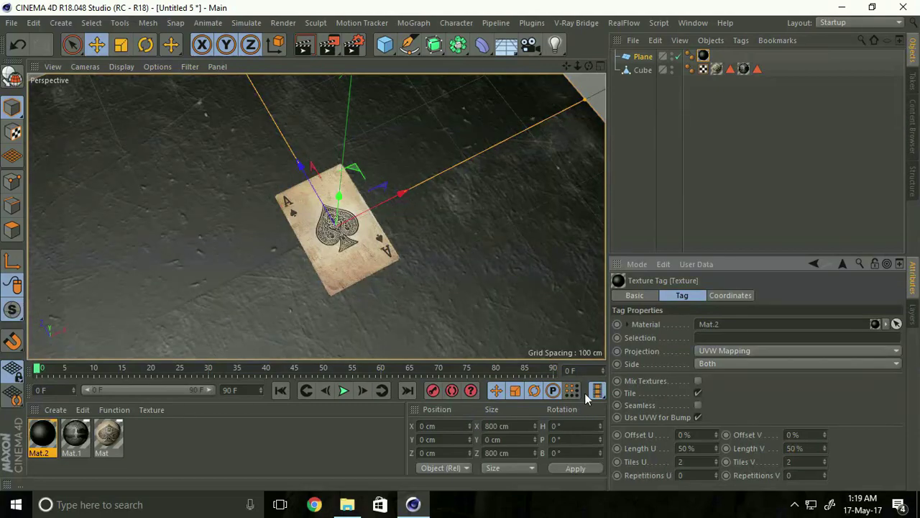
mouse_move(450, 269)
alt+mouse_down()
mouse_move(327, 296)
mouse_move(319, 331)
mouse_move(327, 278)
alt+mouse_up()
key(ctrl+z)
key(ctrl+z)
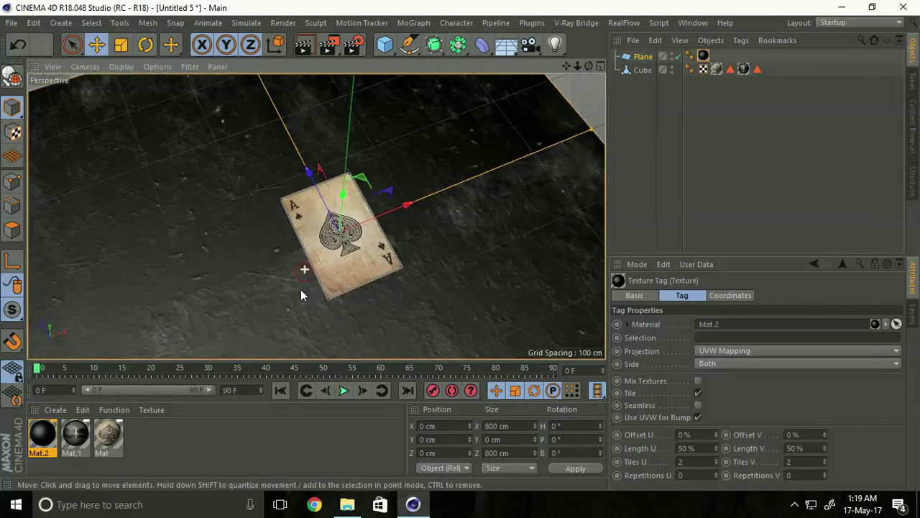
key(ctrl+z)
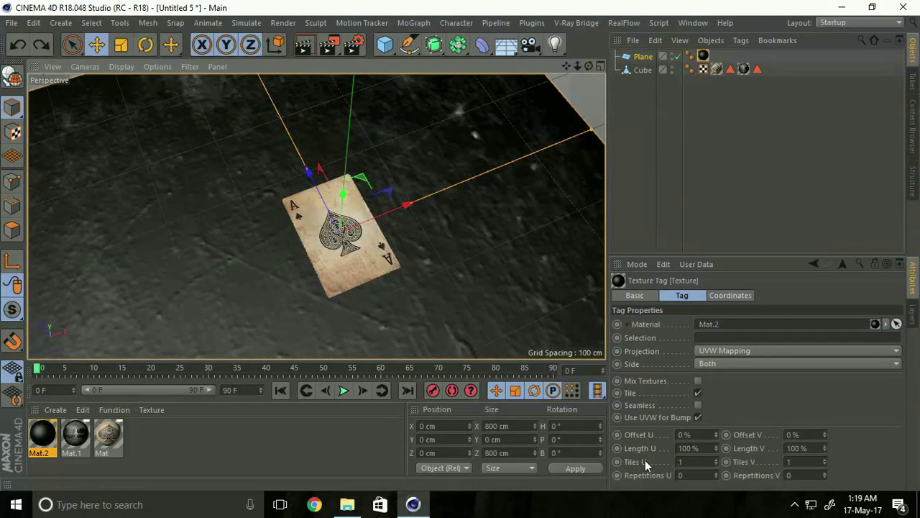
Set the floor texture tag's Tiles U and Tiles V to 5
double_click(680, 463)
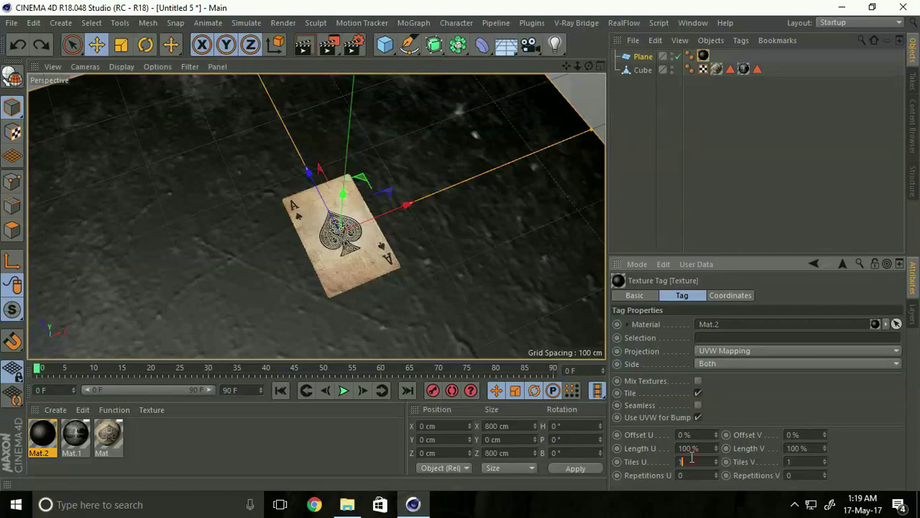
text(5)
key(Tab)
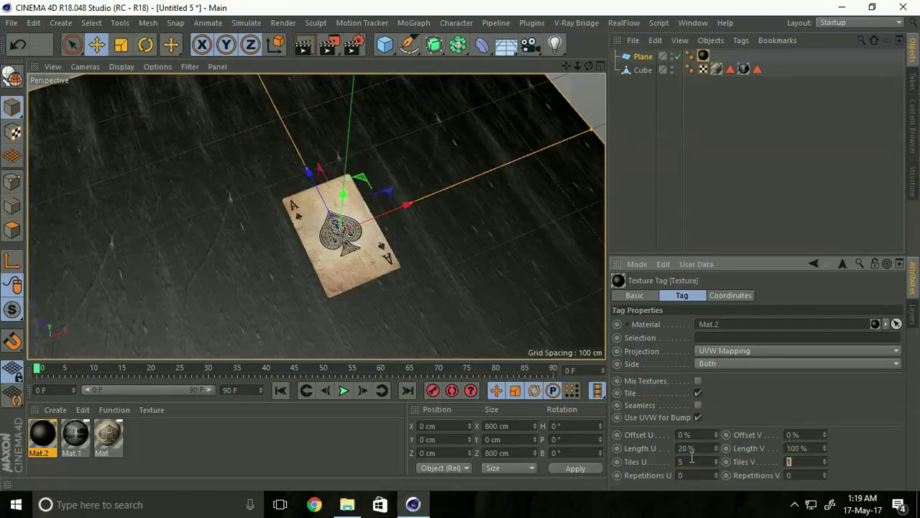
text(5)
key(Return)
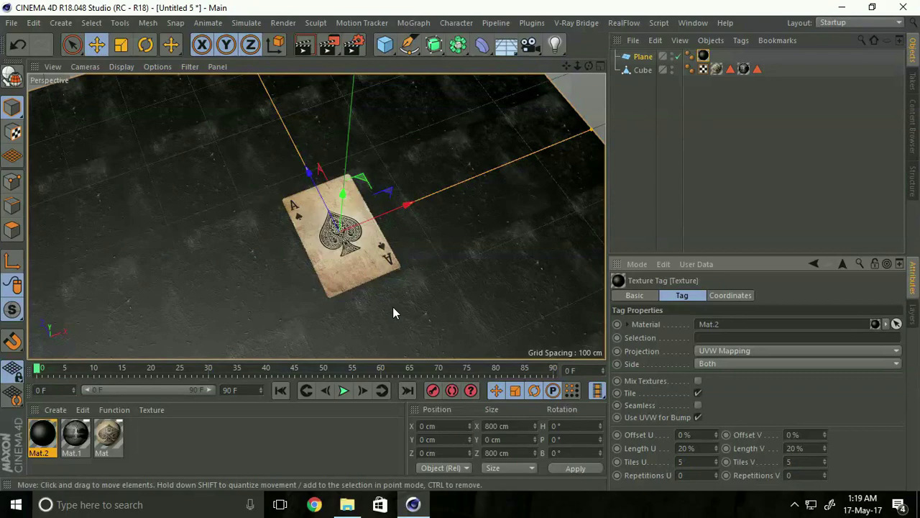
Move the ace card's axis down to its bottom edge, about 76 cm along Z
scroll(397, 235, up, 1)
alt+drag(397, 235, 390, 268)
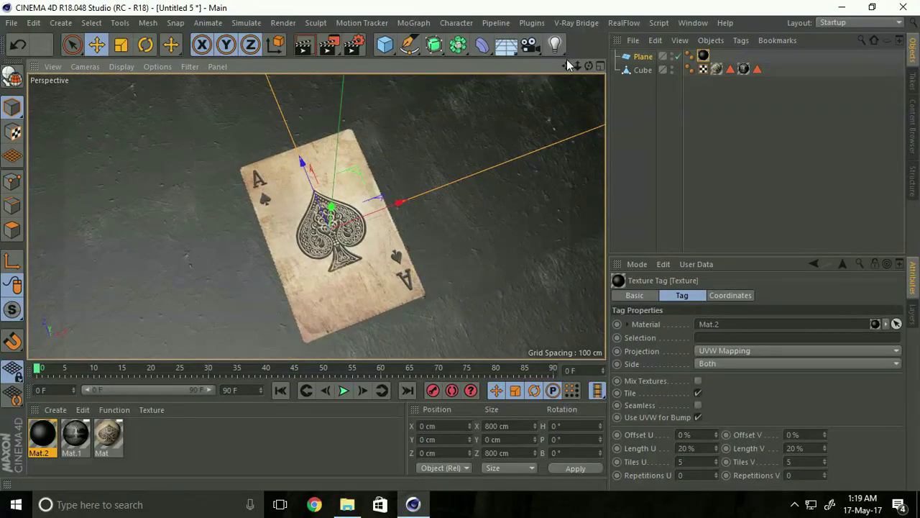
drag(573, 67, 408, 202)
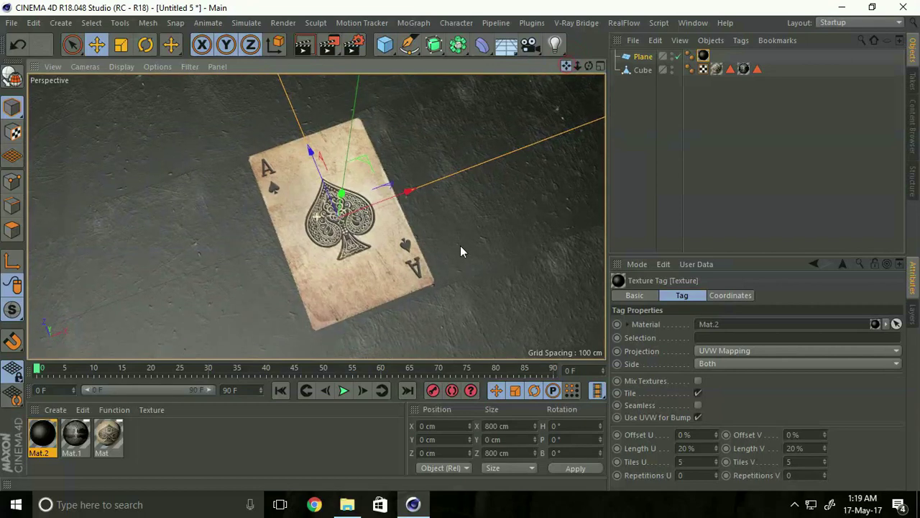
click(381, 215)
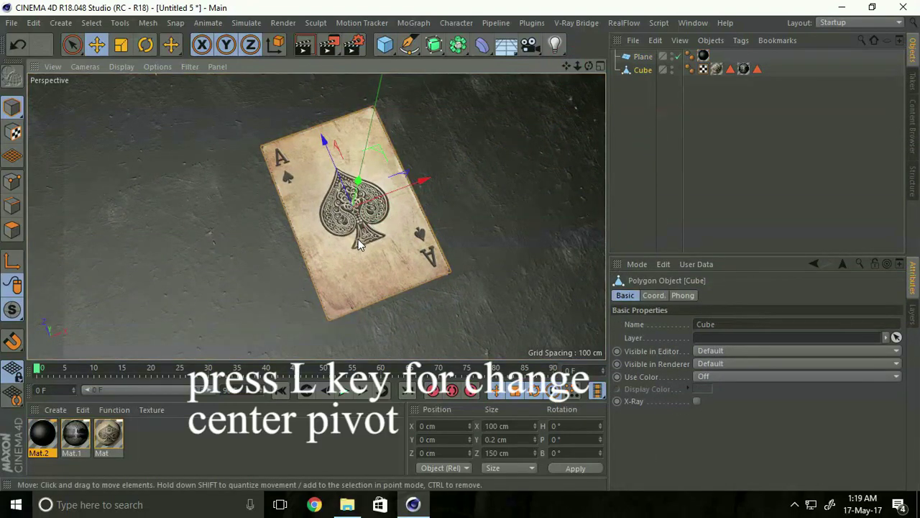
key(l)
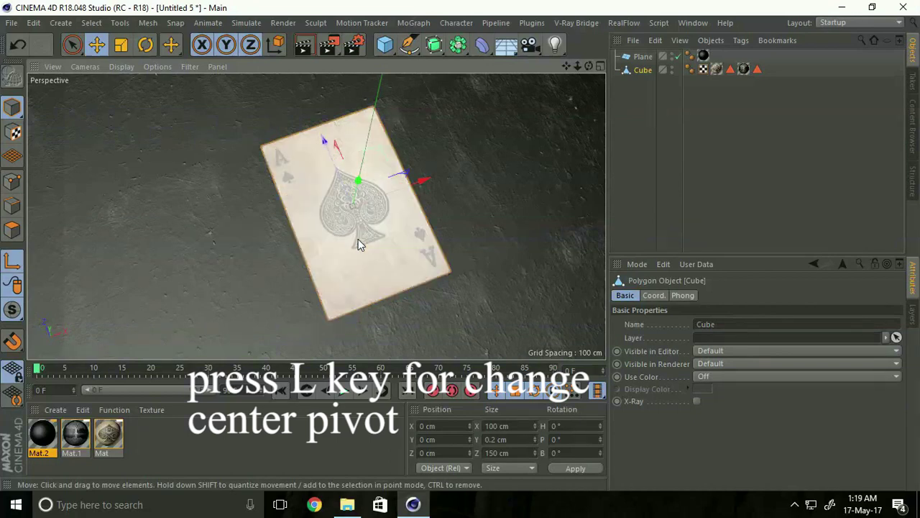
key(l)
key(l)
key(l)
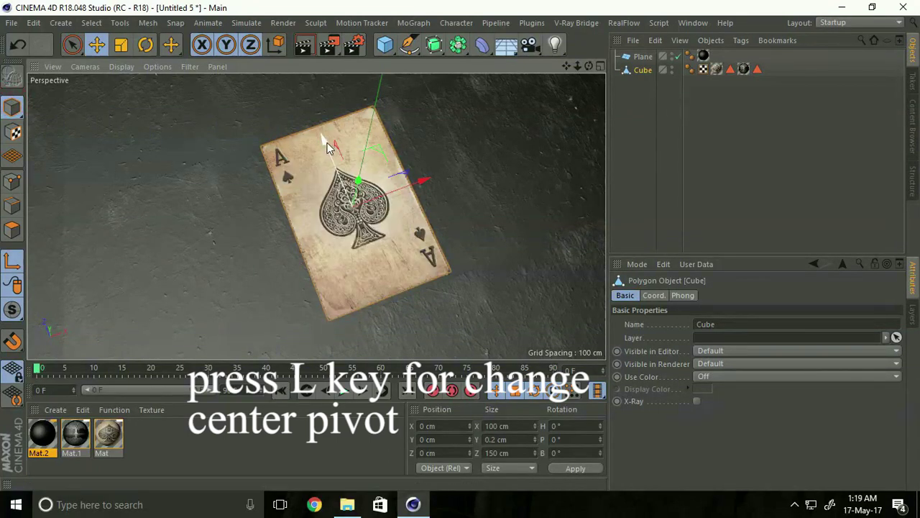
key(l)
drag(333, 148, 354, 238)
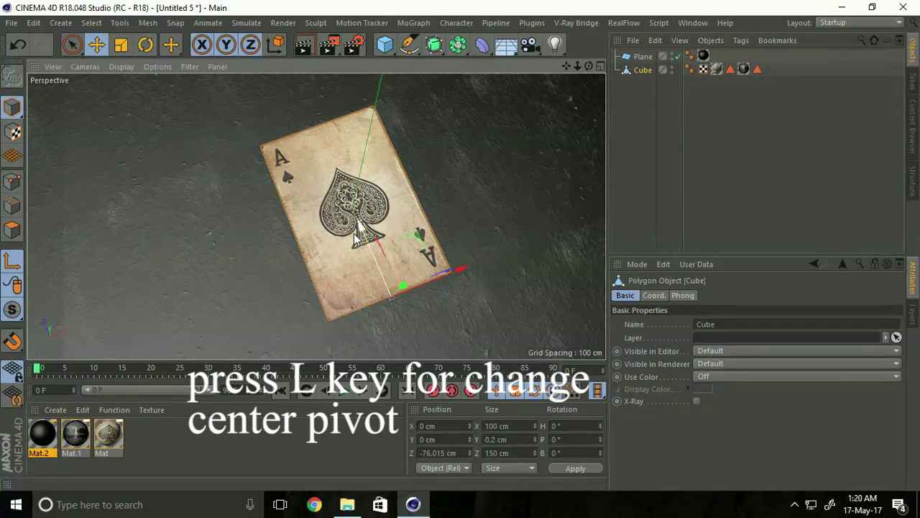
key(l)
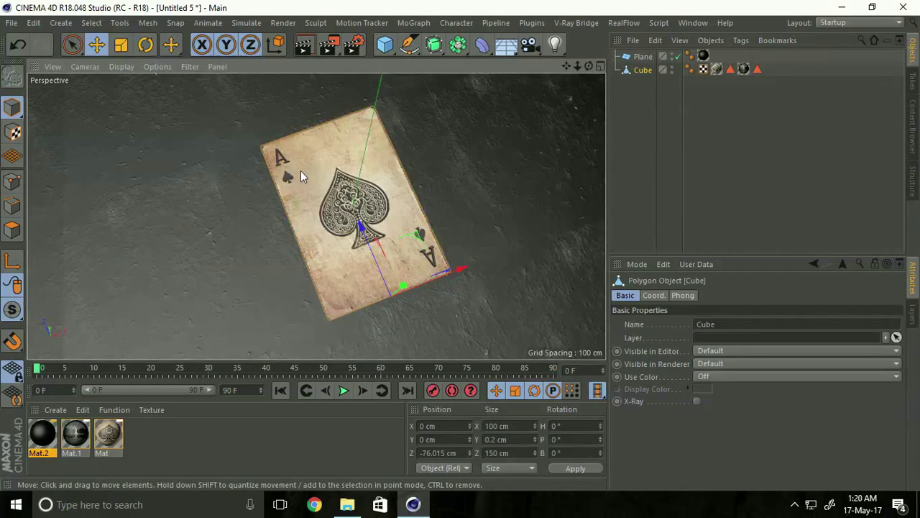
Copy and paste the ace card, rotating the copies about ±46° into a fan
click(37, 23)
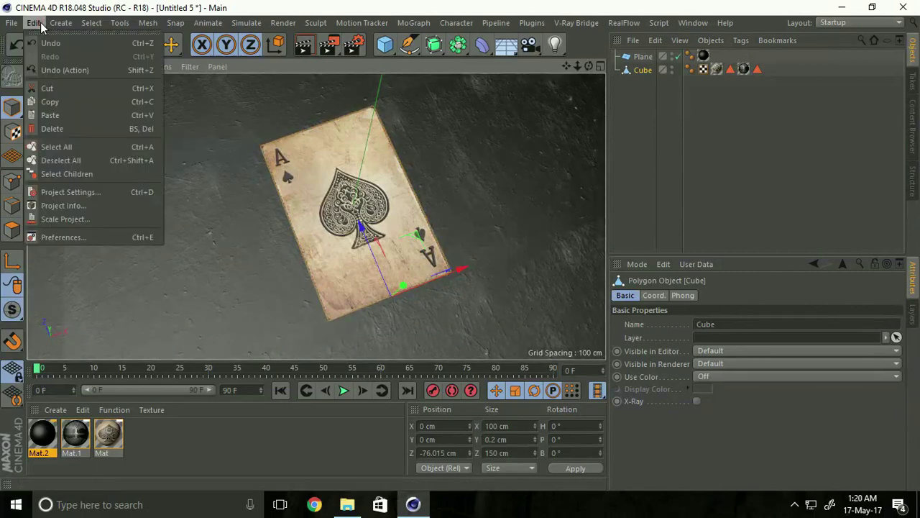
click(81, 102)
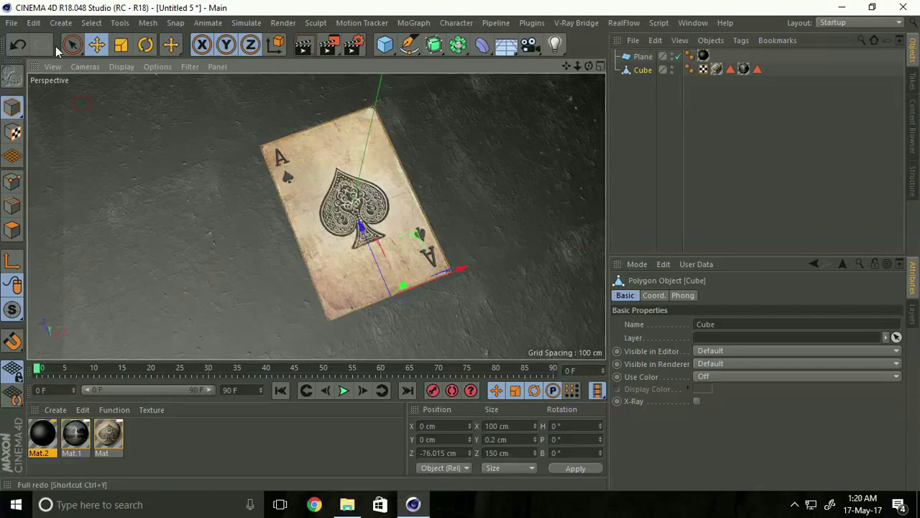
click(34, 22)
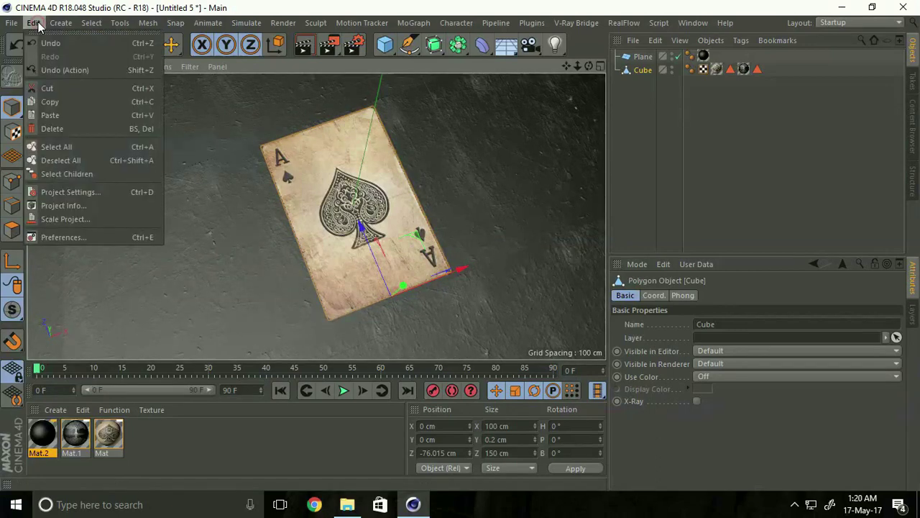
click(46, 116)
click(145, 43)
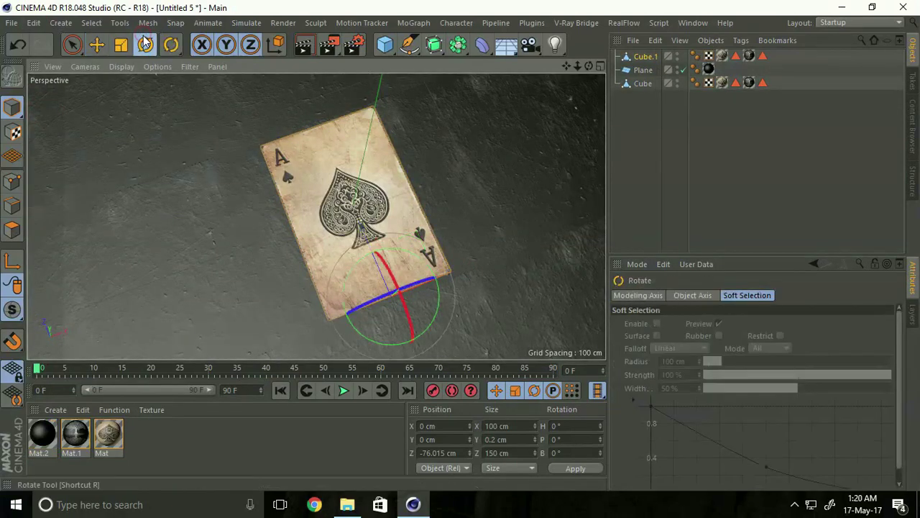
drag(356, 328, 390, 342)
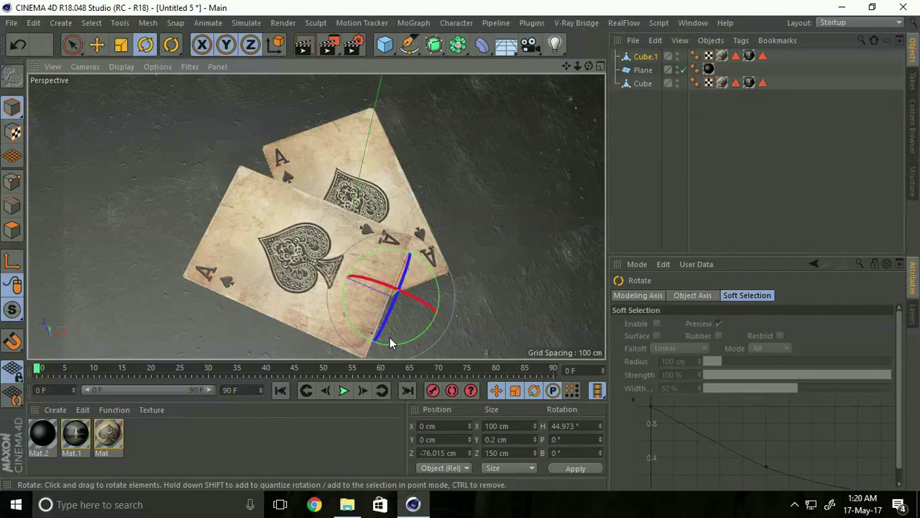
ctrl+drag(390, 342, 357, 346)
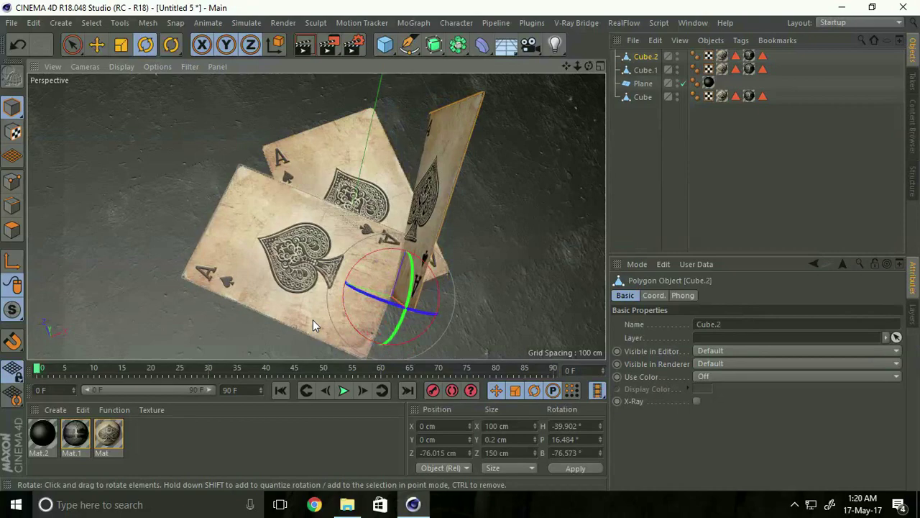
key(ctrl+z)
mouse_move(405, 338)
alt+mouse_down()
mouse_move(401, 297)
mouse_move(411, 341)
mouse_move(297, 315)
mouse_move(247, 274)
mouse_move(336, 302)
alt+mouse_up()
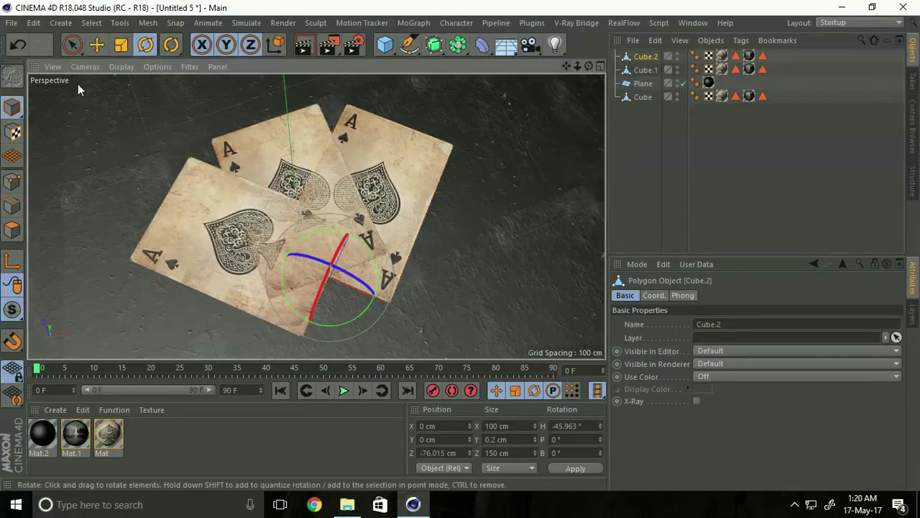
Nudge Cube.1 and Cube.2 slightly along Y so the fanned cards overlap cleanly
click(98, 45)
click(178, 198)
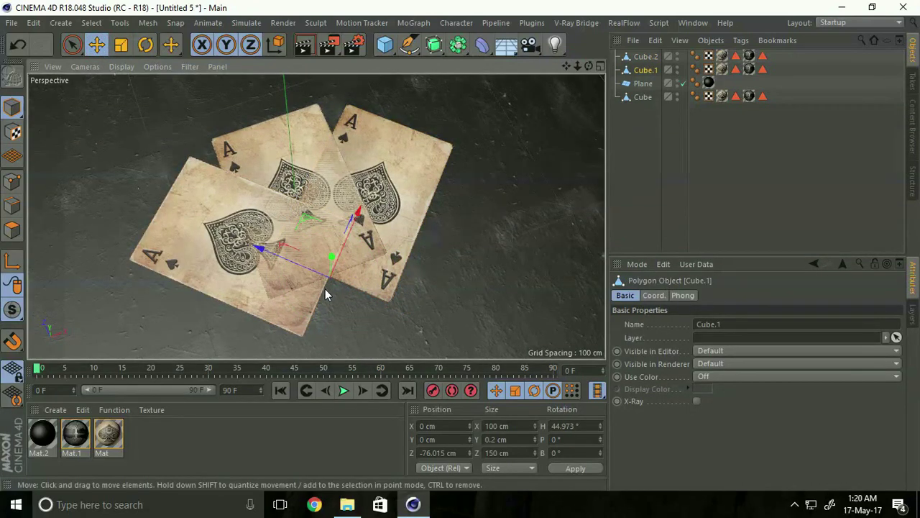
drag(330, 257, 332, 262)
click(333, 258)
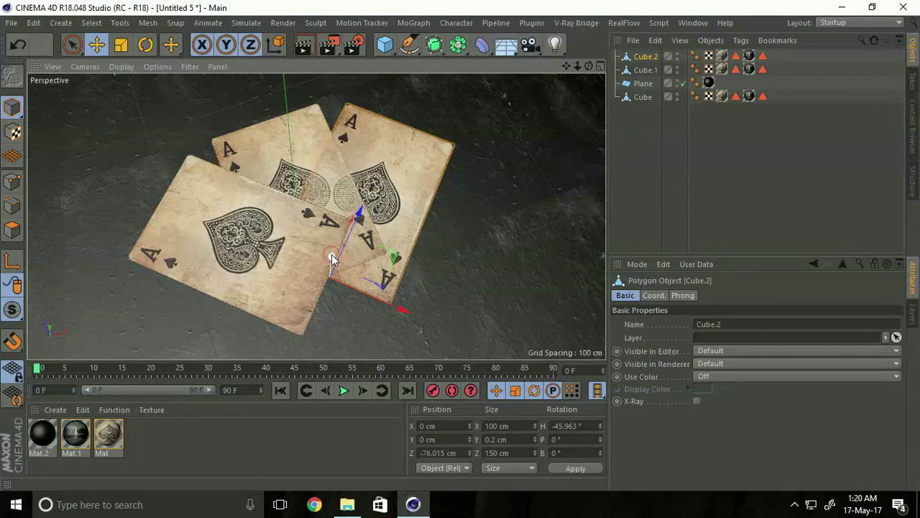
drag(331, 258, 341, 295)
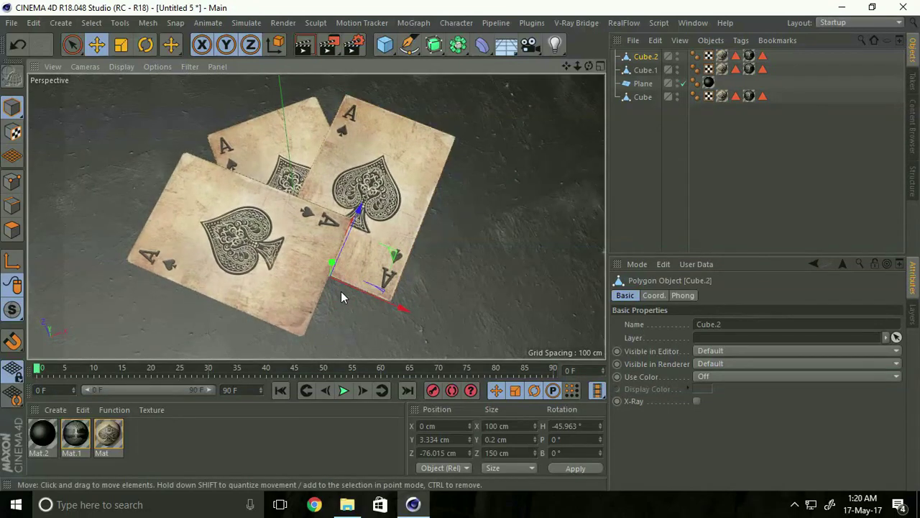
key(e)
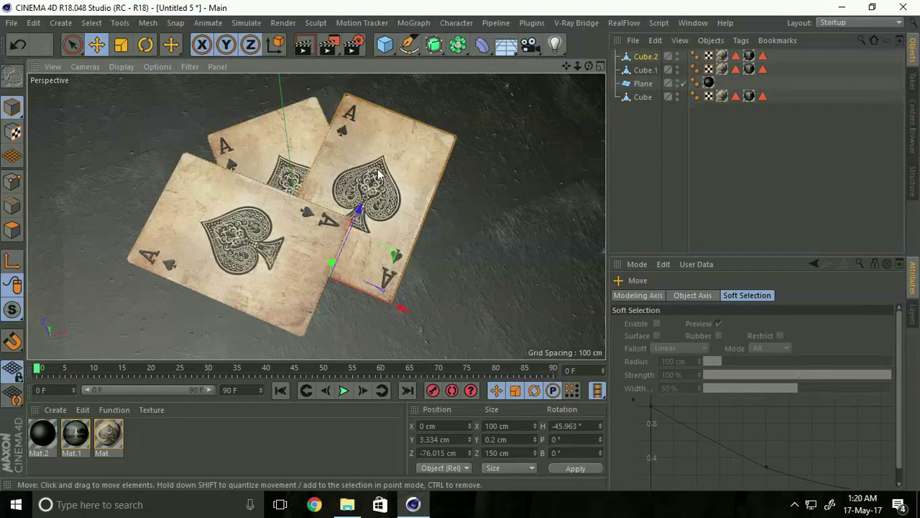
Paste a fourth card copy and rotate it to a new heading
key(ctrl+c)
key(ctrl+v)
drag(404, 308, 522, 356)
click(145, 44)
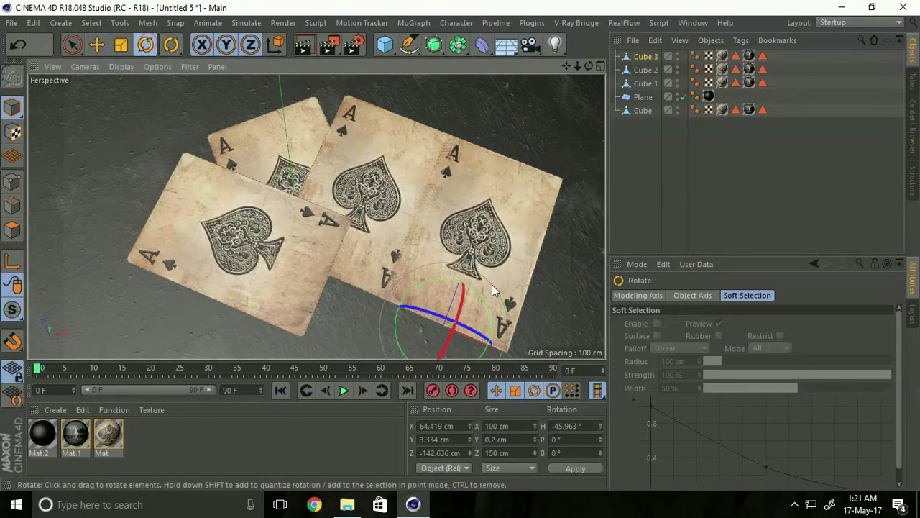
drag(410, 308, 460, 246)
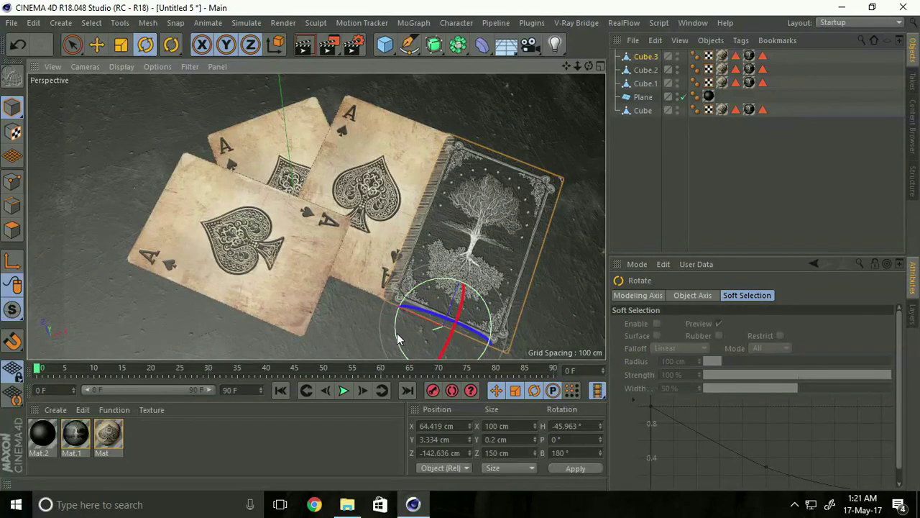
drag(399, 339, 461, 250)
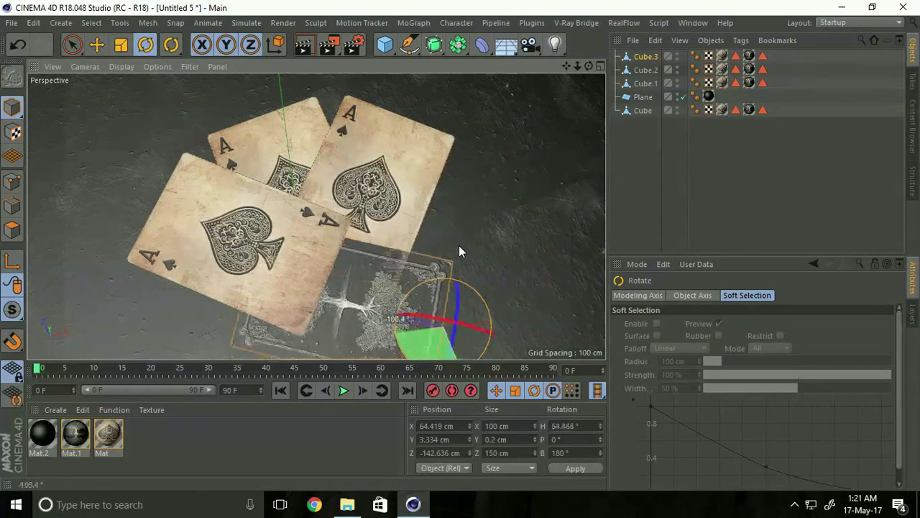
Slide the tree-back card off to the right of the ace fan
click(99, 46)
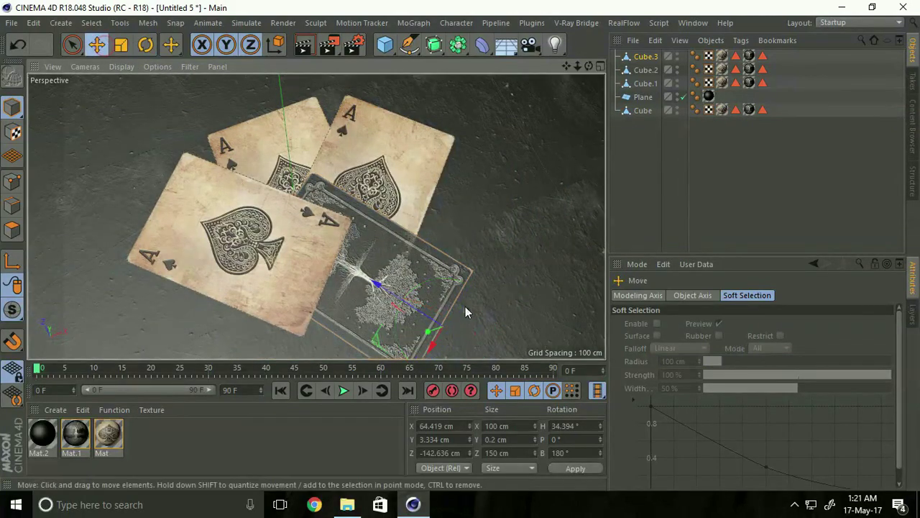
drag(392, 337, 588, 356)
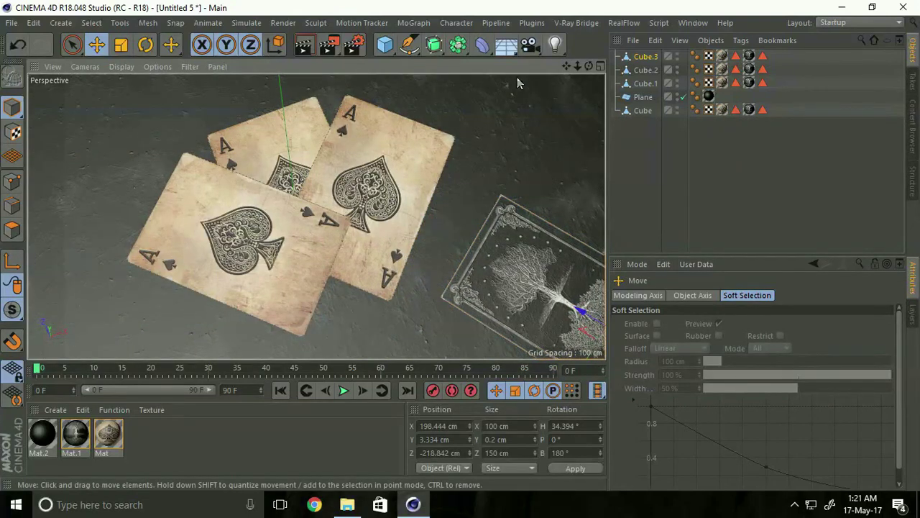
drag(566, 67, 460, 247)
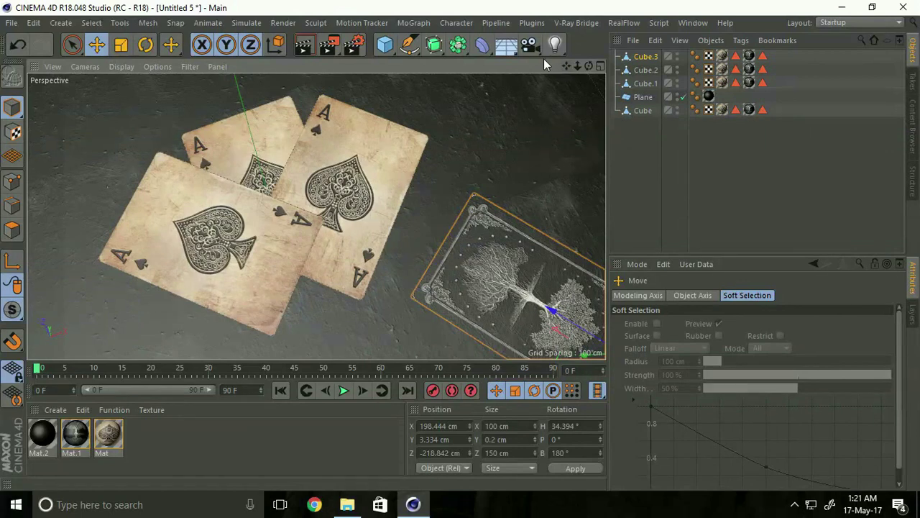
Add a camera to the scene
drag(531, 46, 566, 66)
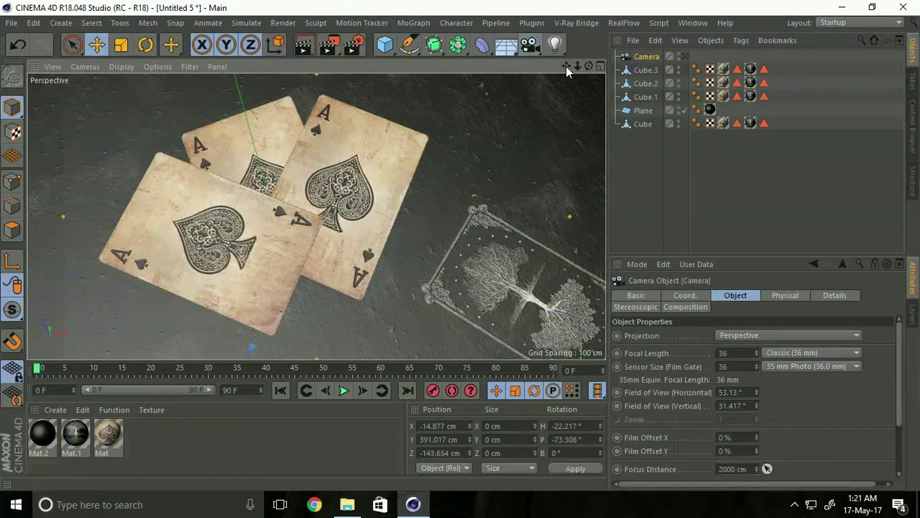
click(685, 57)
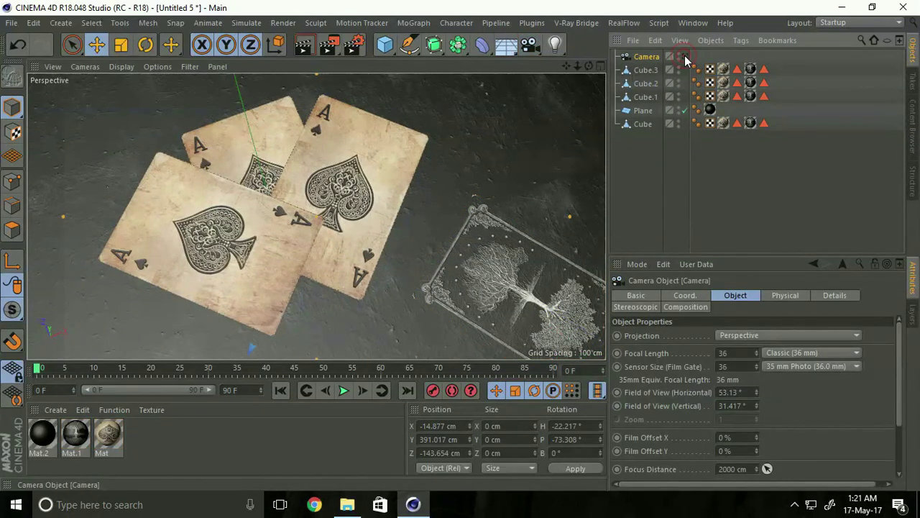
alt+drag(331, 248, 346, 259)
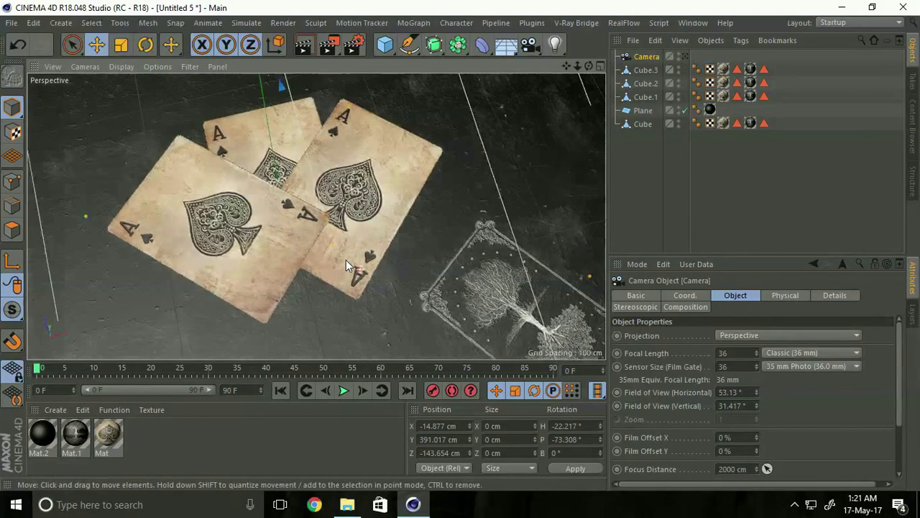
alt+right_drag(346, 260, 255, 216)
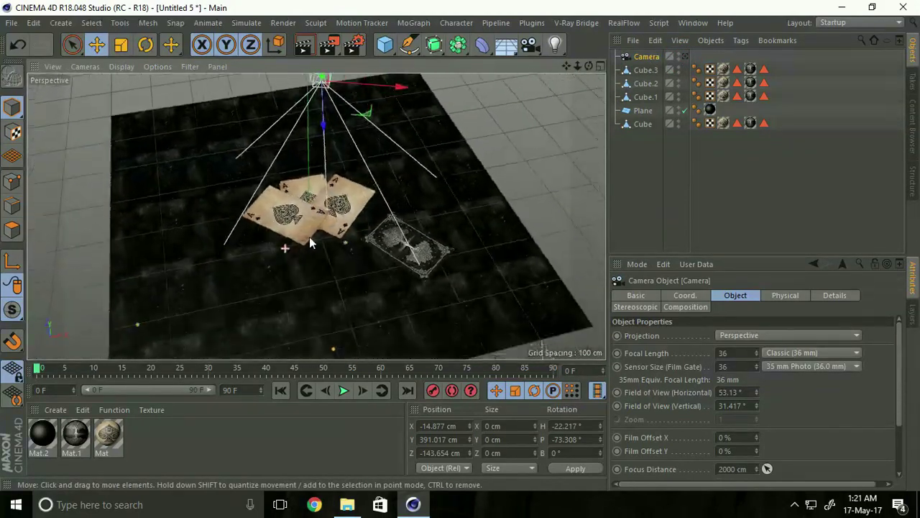
alt+drag(310, 238, 332, 233)
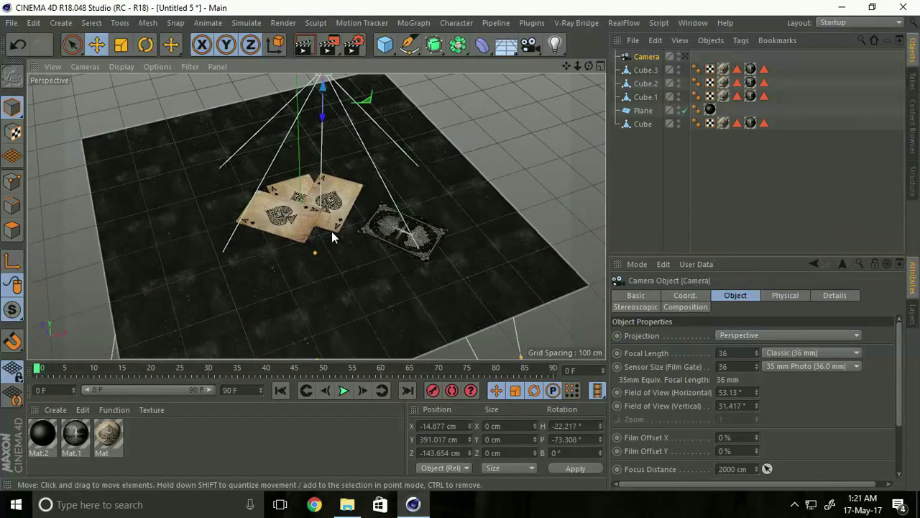
Add an omni light about 222 cm above the cards with soft shadow-map shadows
click(556, 53)
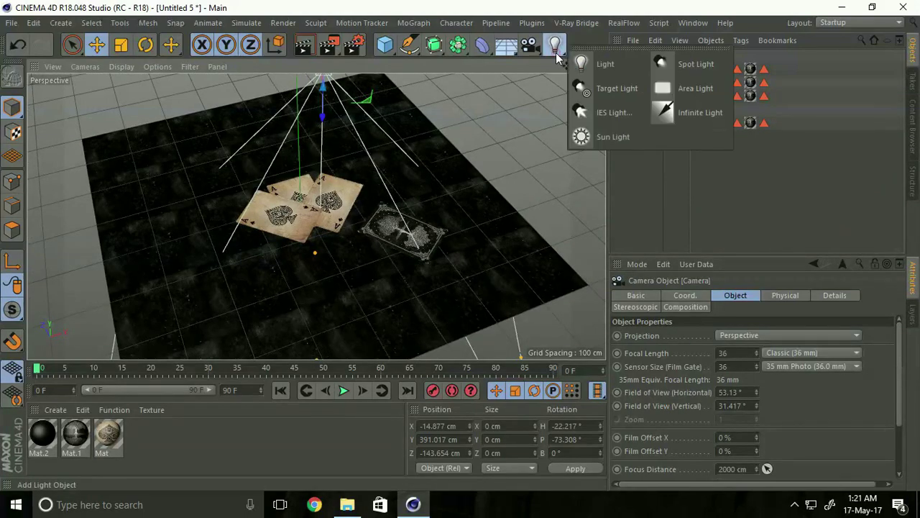
click(605, 65)
mouse_move(299, 140)
mouse_down()
mouse_move(462, 243)
mouse_move(323, 154)
mouse_move(327, 219)
mouse_up()
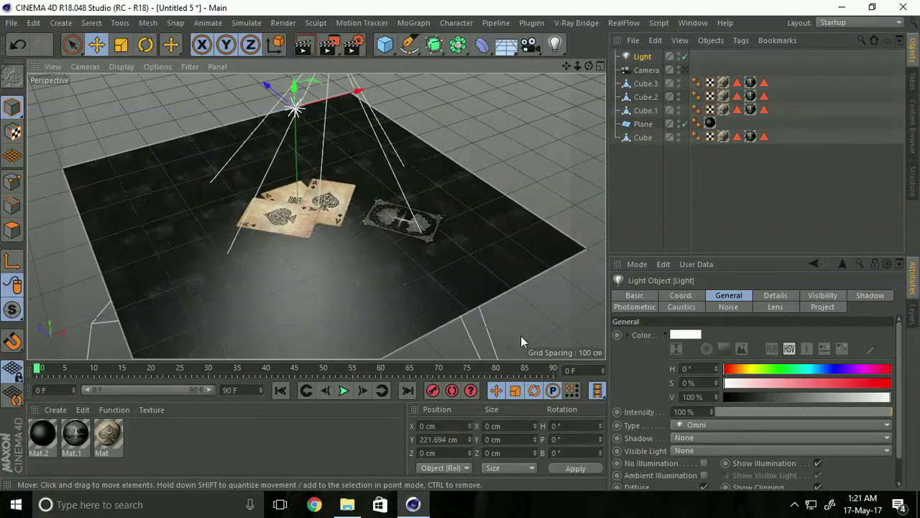
click(687, 438)
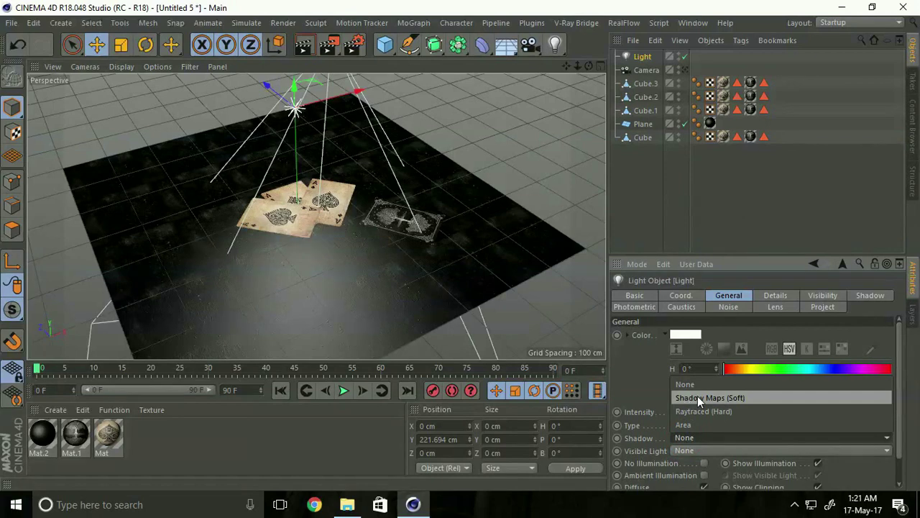
click(762, 397)
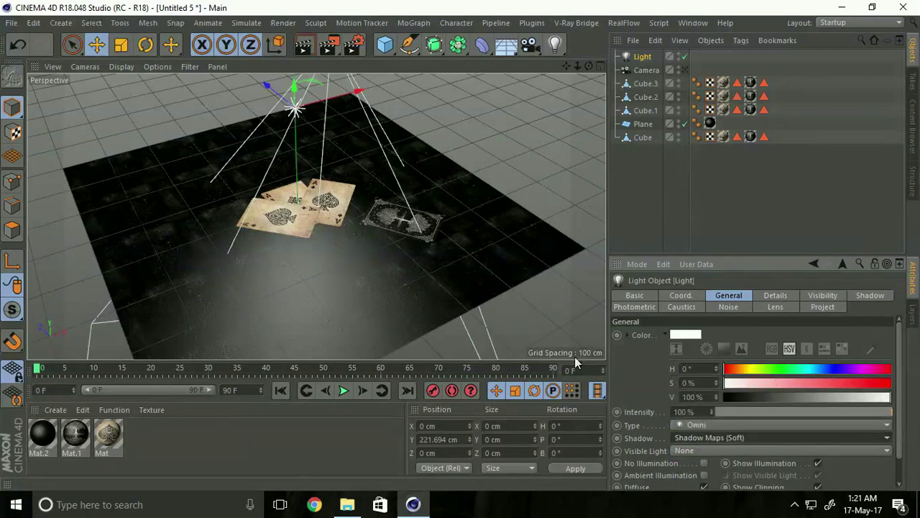
Add Global Illumination and Ambient Occlusion effects in Render Settings
click(355, 47)
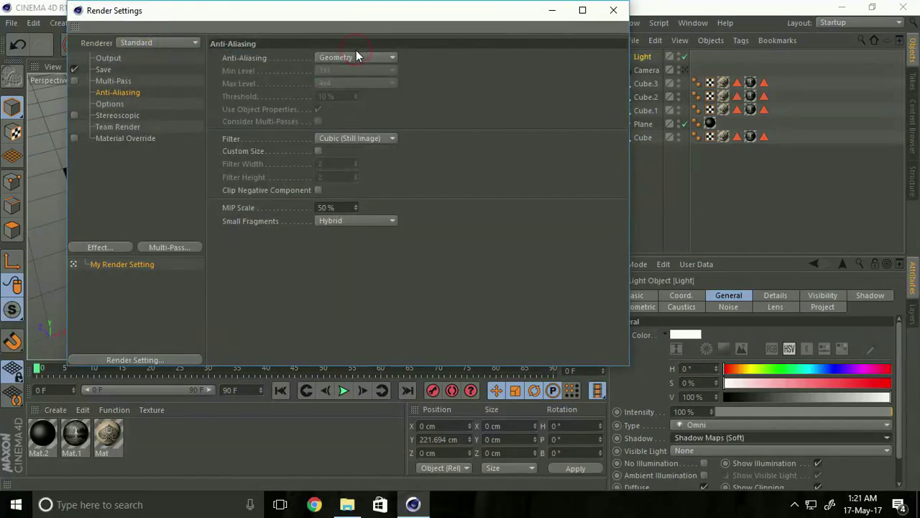
click(99, 249)
click(158, 263)
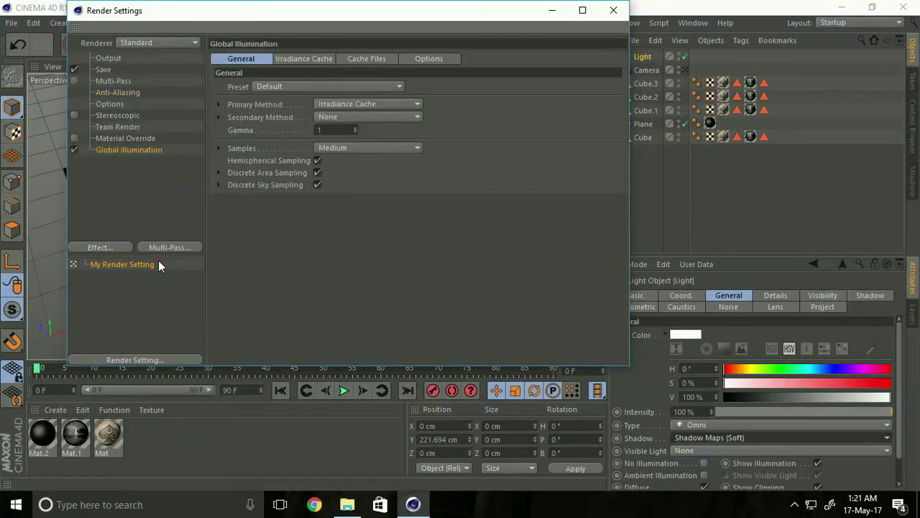
click(105, 244)
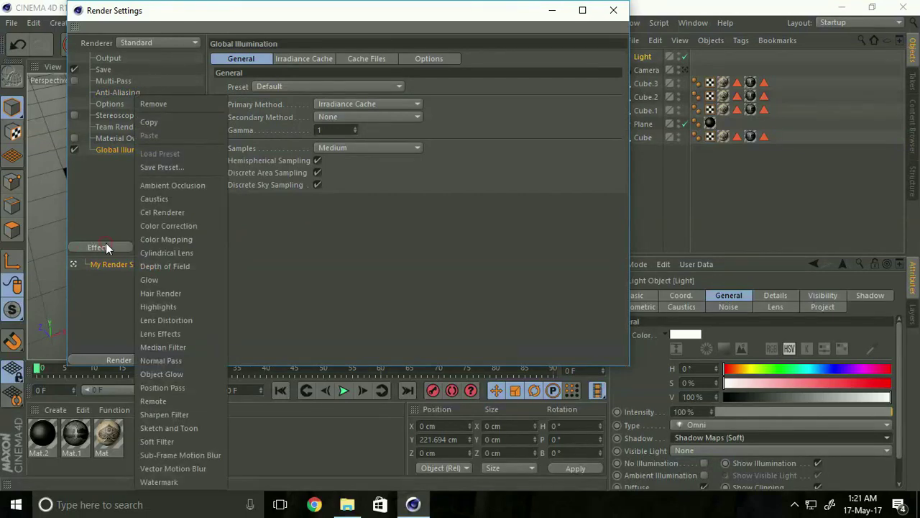
click(157, 185)
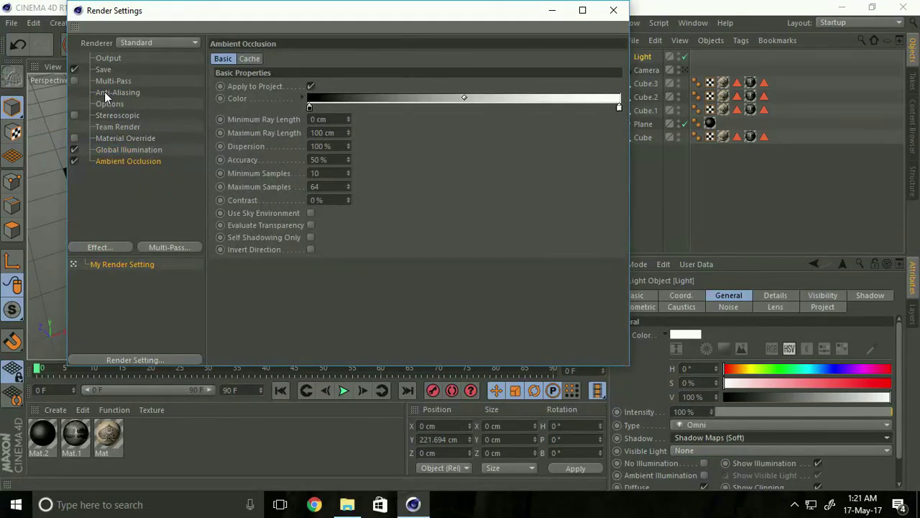
Set anti-aliasing to Best with a 2x2 minimum level, then look through the camera
click(124, 94)
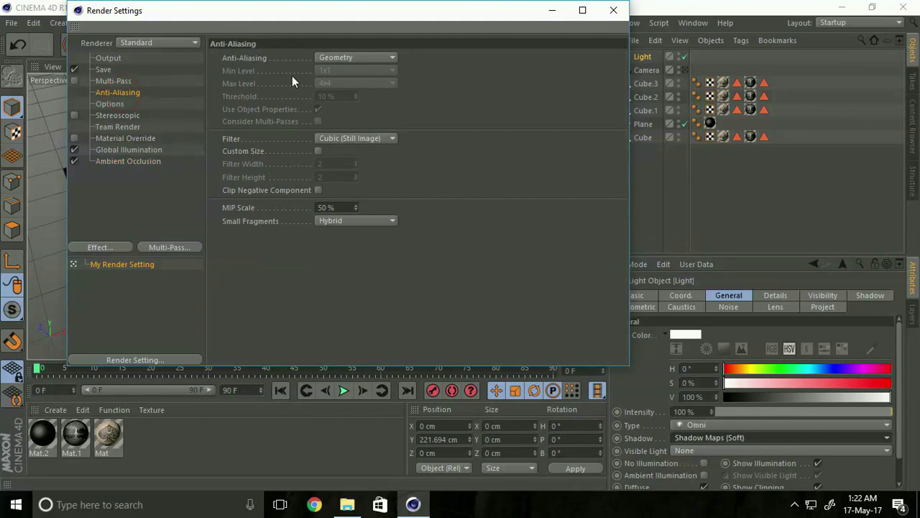
click(330, 58)
click(329, 91)
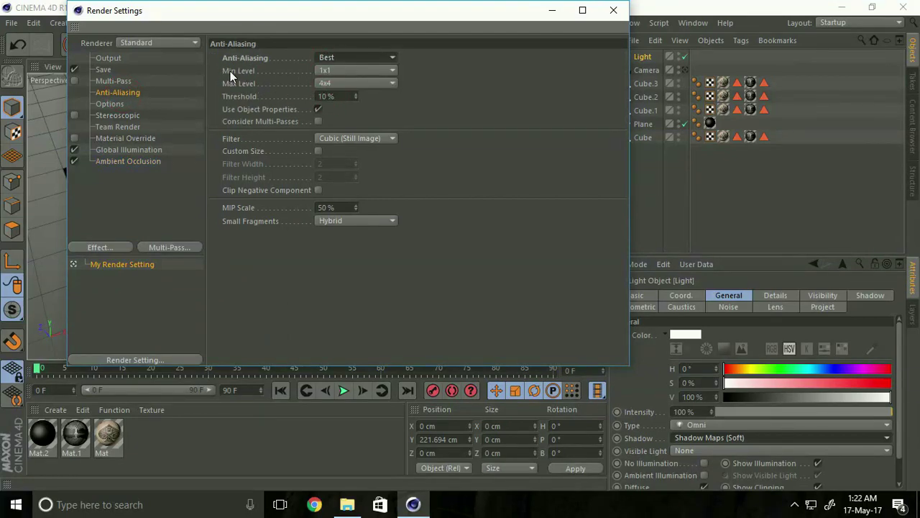
click(331, 70)
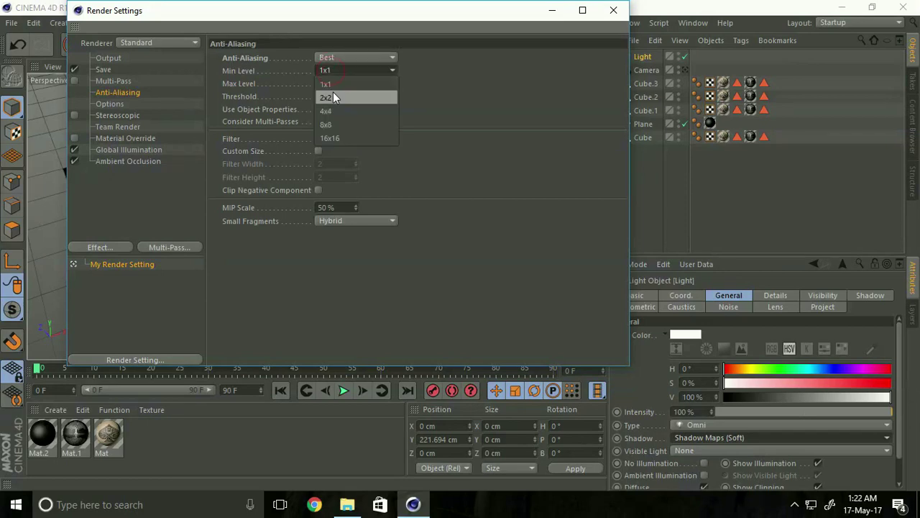
click(333, 92)
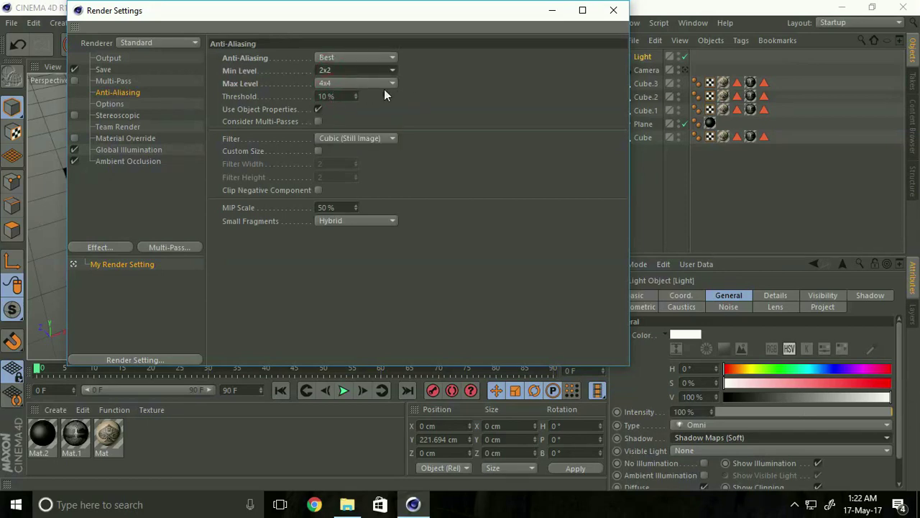
click(613, 10)
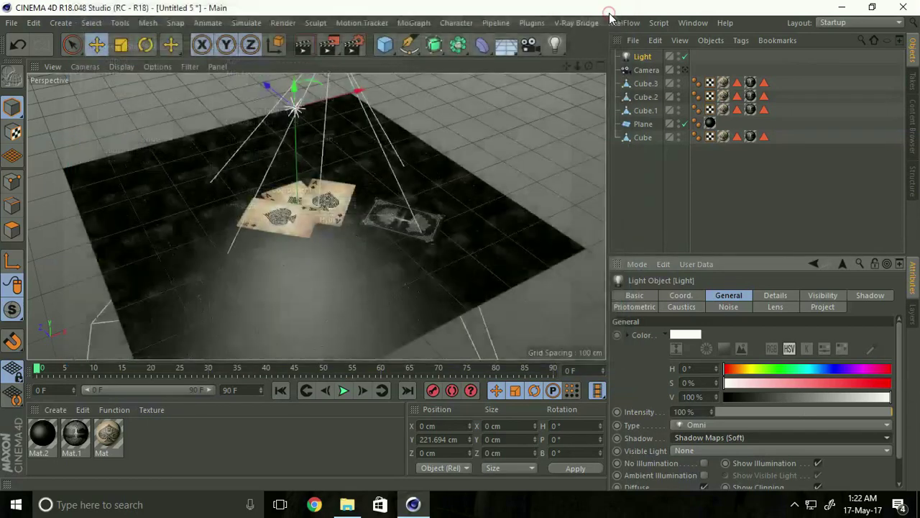
click(685, 70)
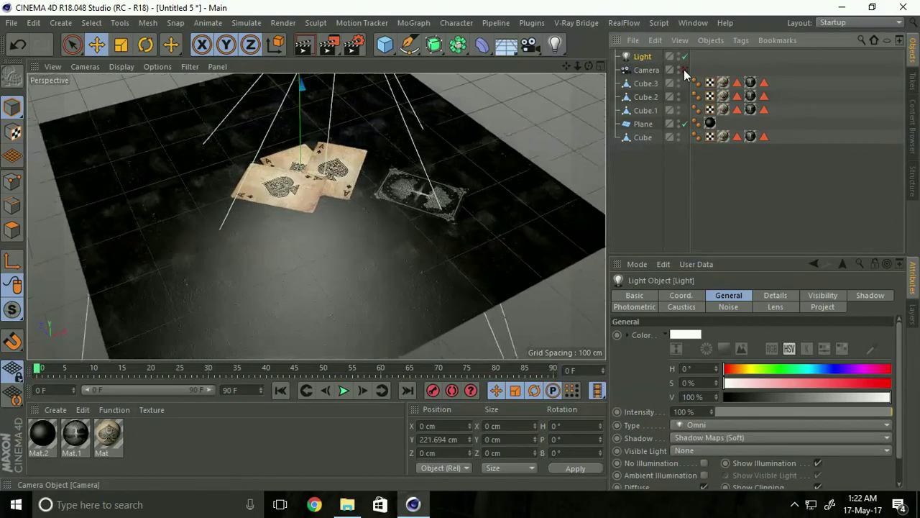